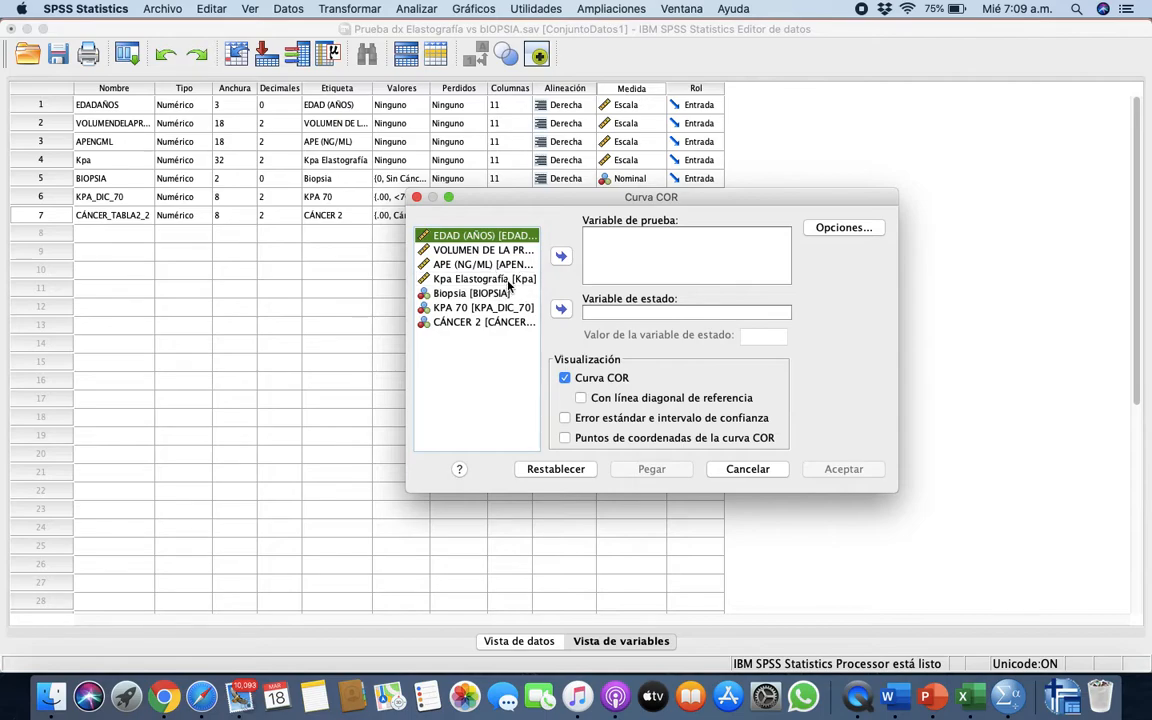
# - Assign Kpa Elastografía as the ROC test variable and Biopsia as the state variable with state value 1
pyautogui.click(561, 258)
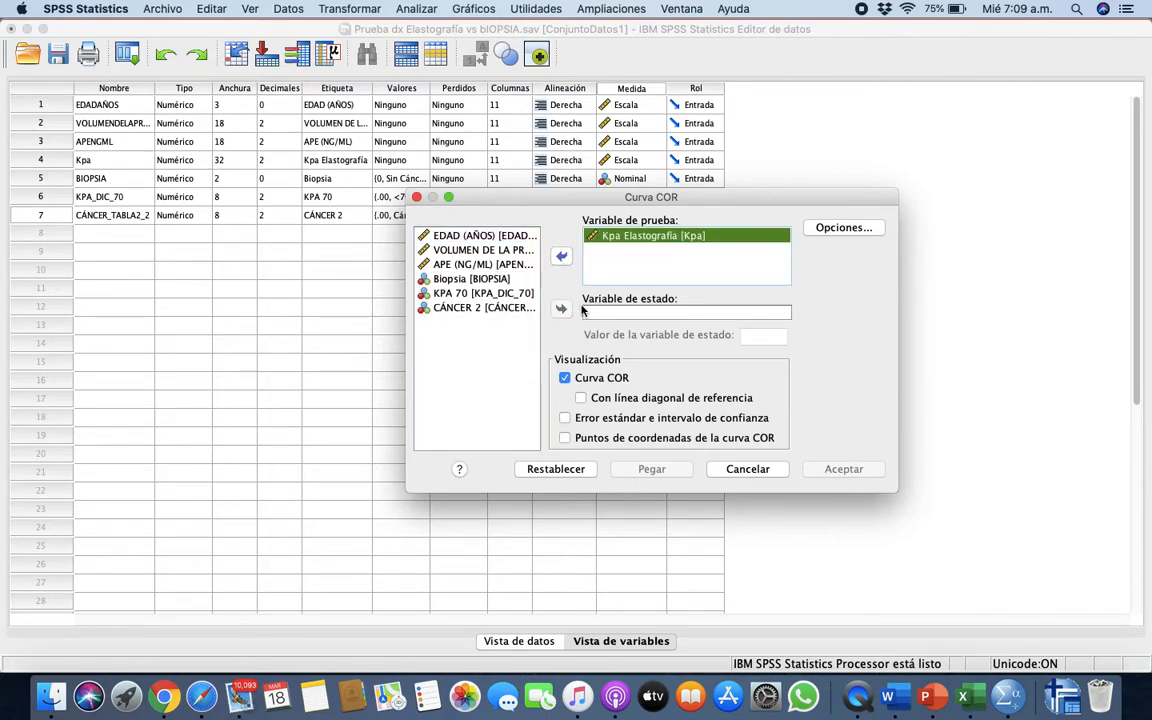
pyautogui.click(510, 281)
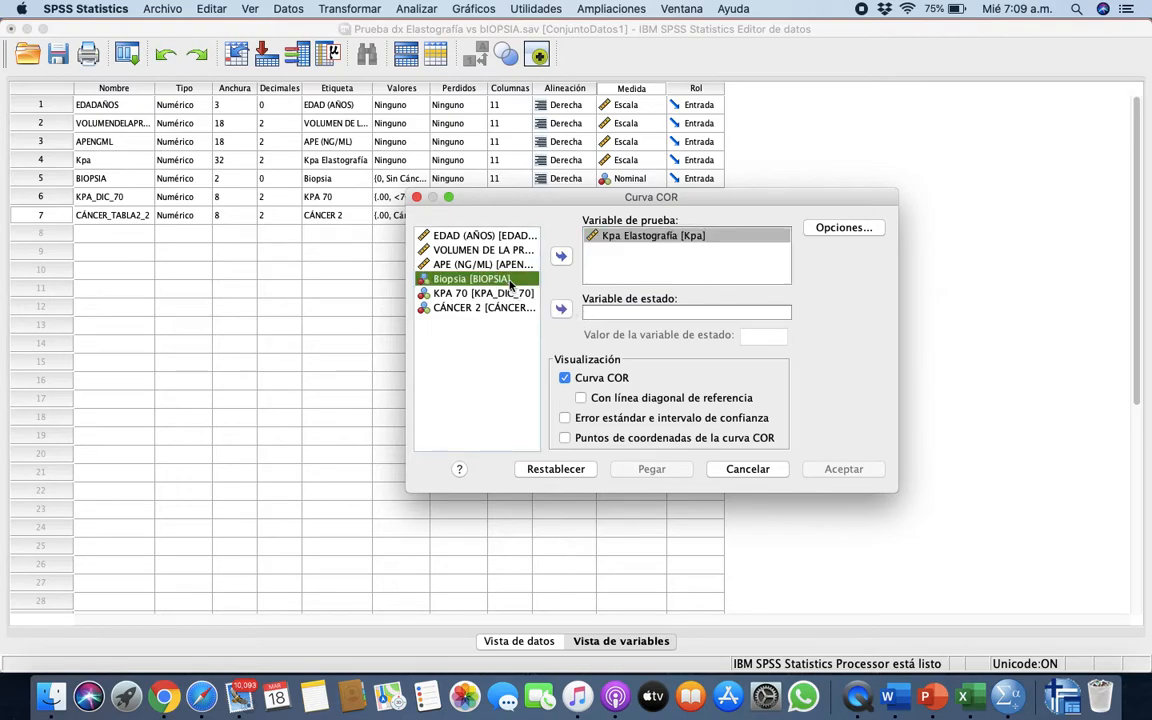
pyautogui.click(560, 311)
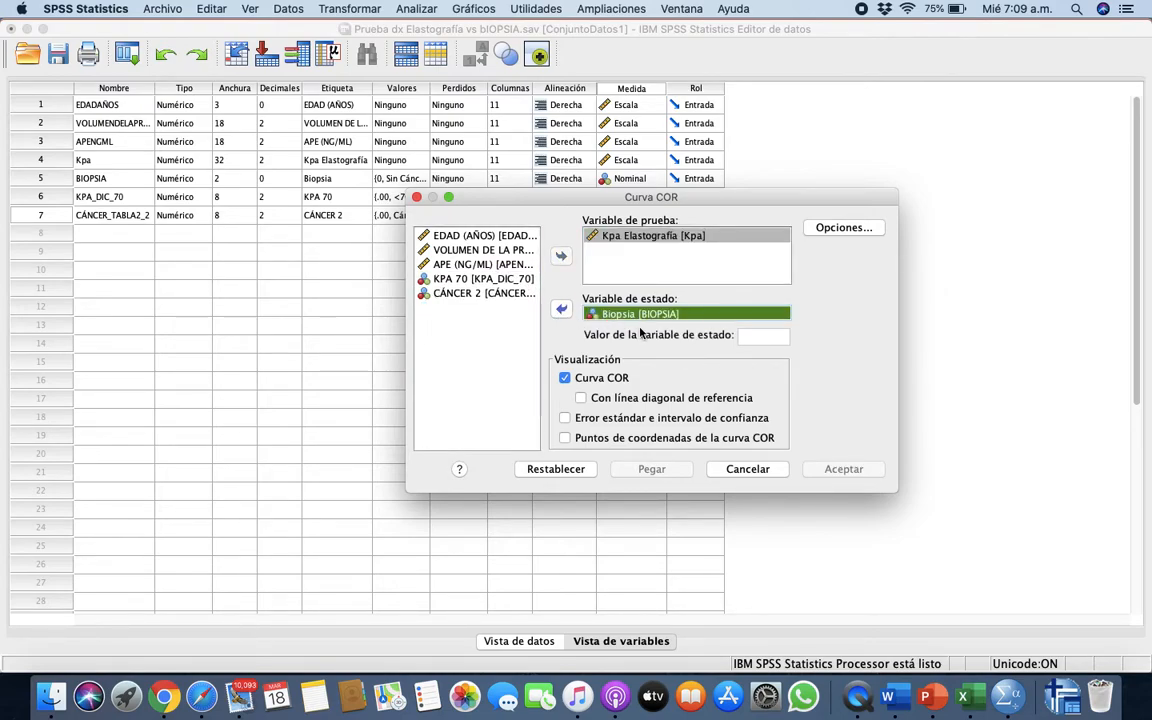
pyautogui.click(751, 340)
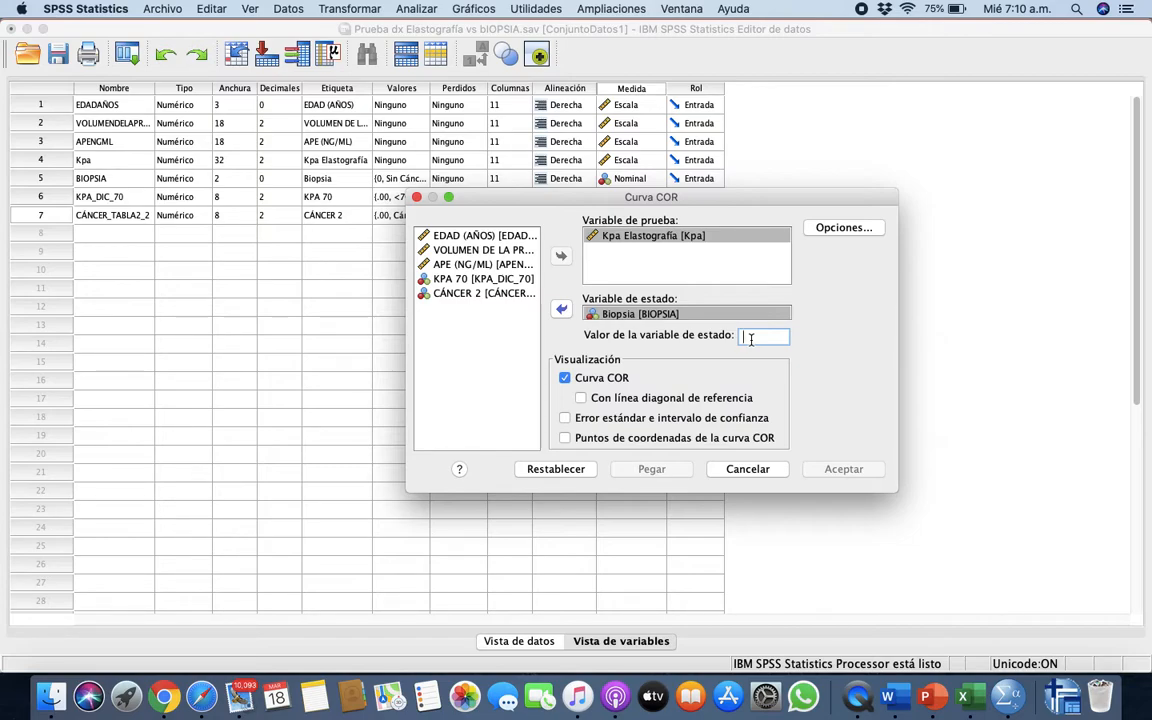
pyautogui.write('1')
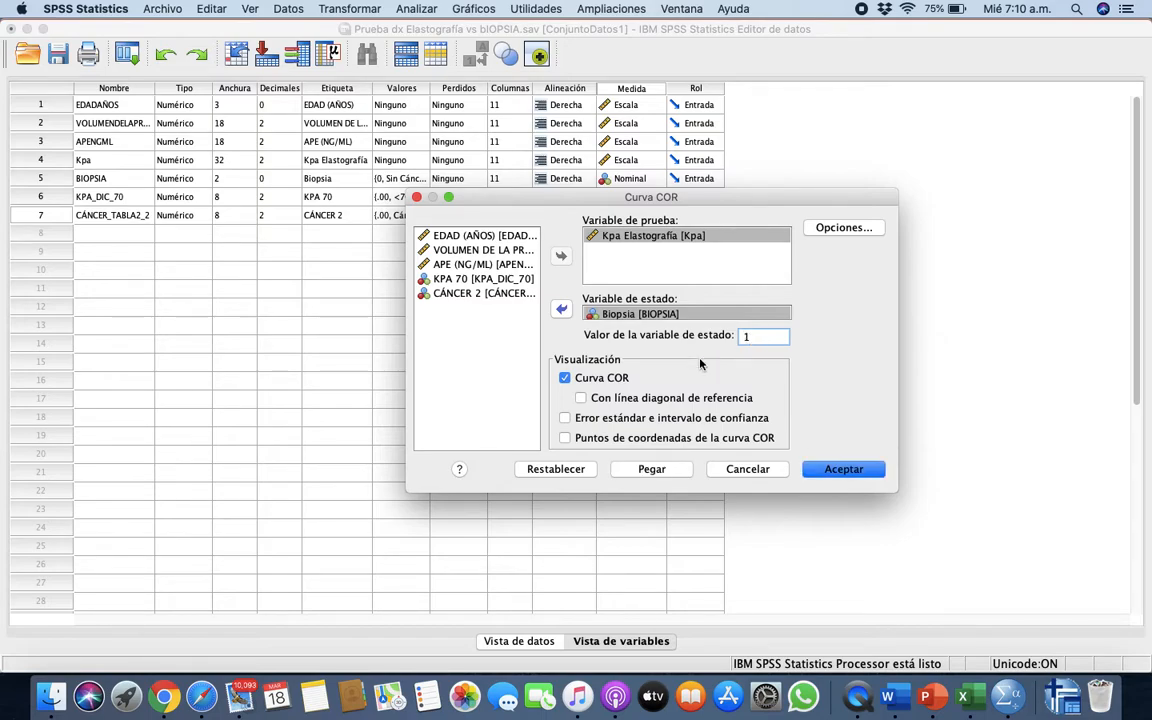
# - Run the ROC curve with the diagonal reference line, standard error and confidence interval, and curve coordinate points included
pyautogui.click(582, 399)
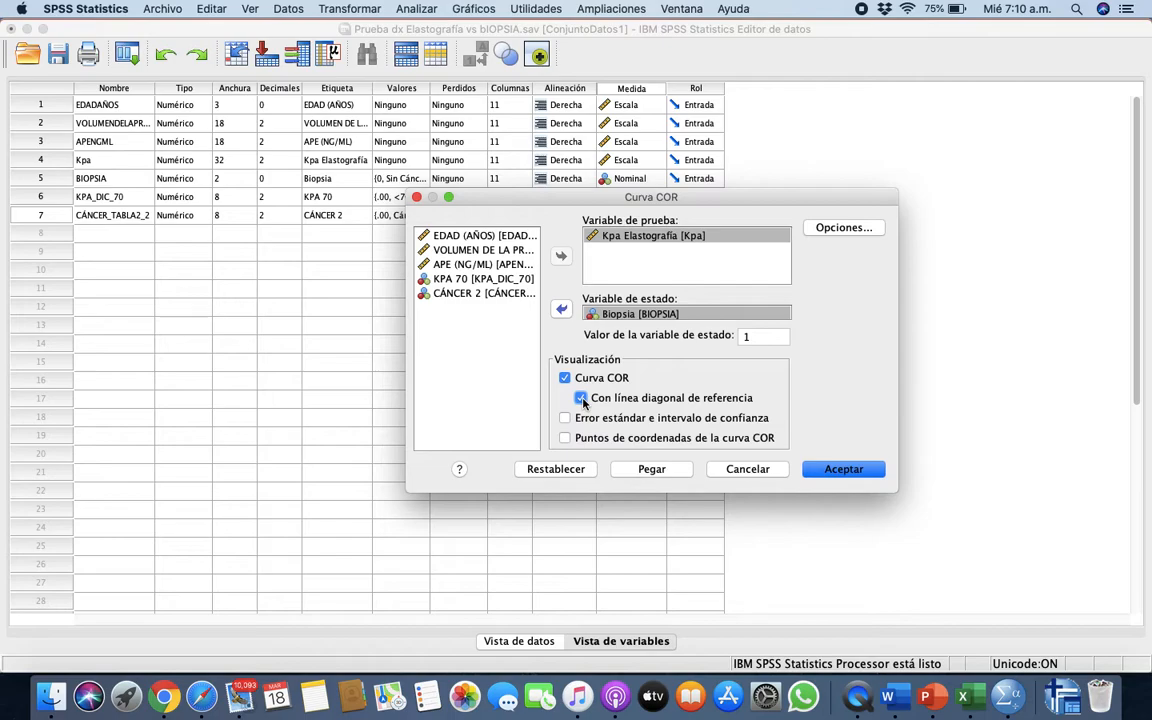
pyautogui.click(565, 420)
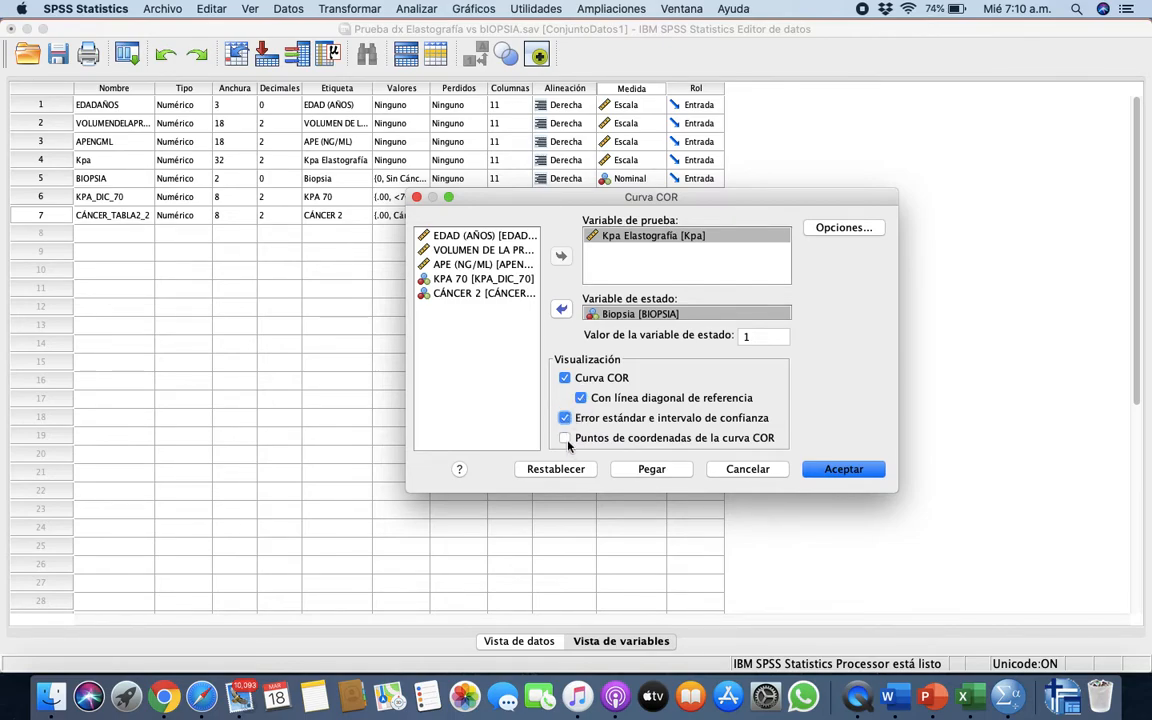
pyautogui.click(566, 439)
pyautogui.click(843, 469)
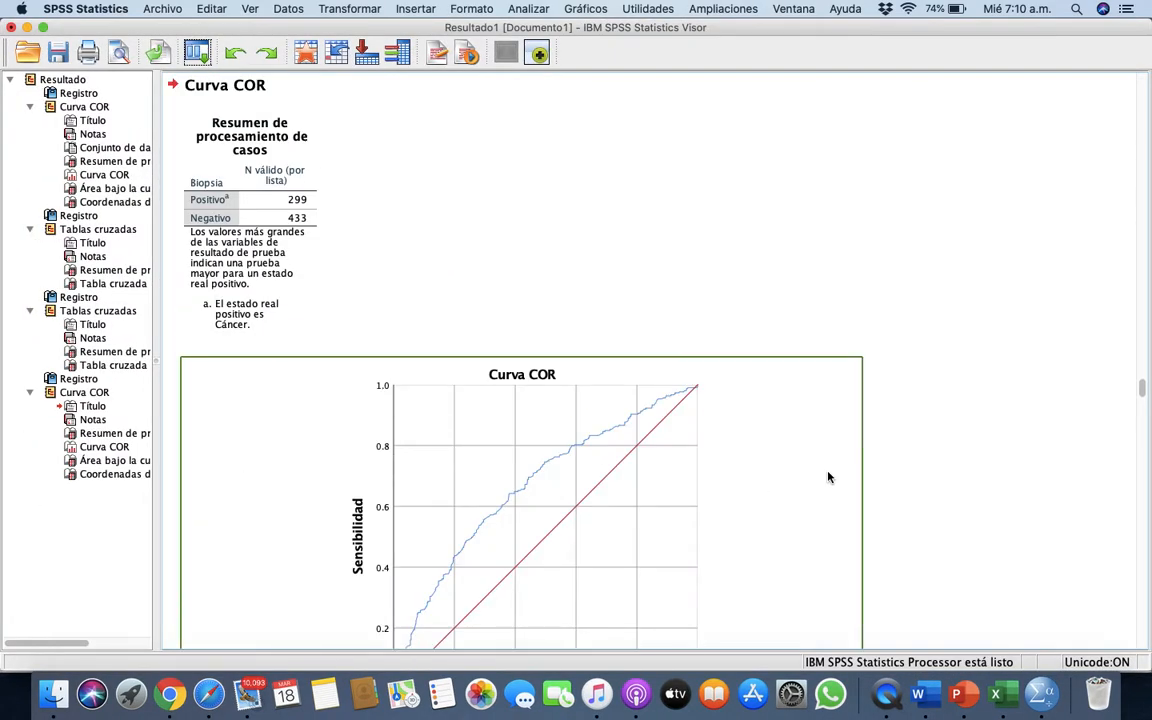
# - Examine the case processing summary and the ROC curve chart in the new output
pyautogui.scroll(-5, 828, 477)
pyautogui.scroll(1, 828, 477)
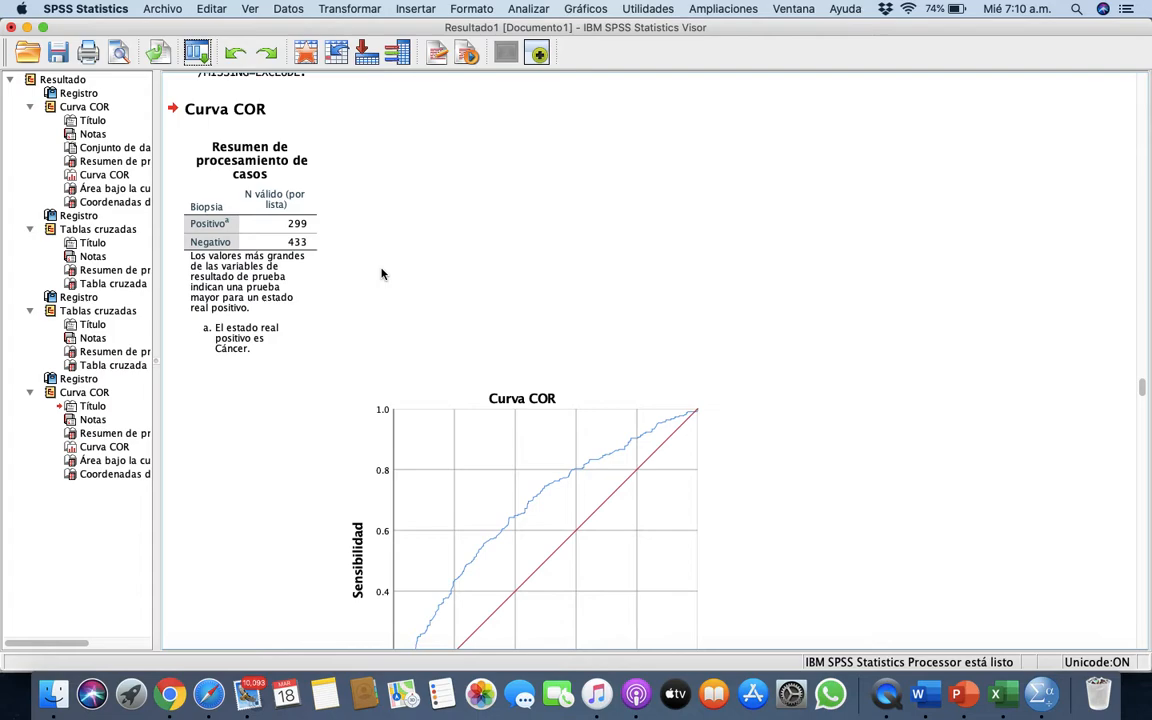
pyautogui.scroll(-5, 381, 274)
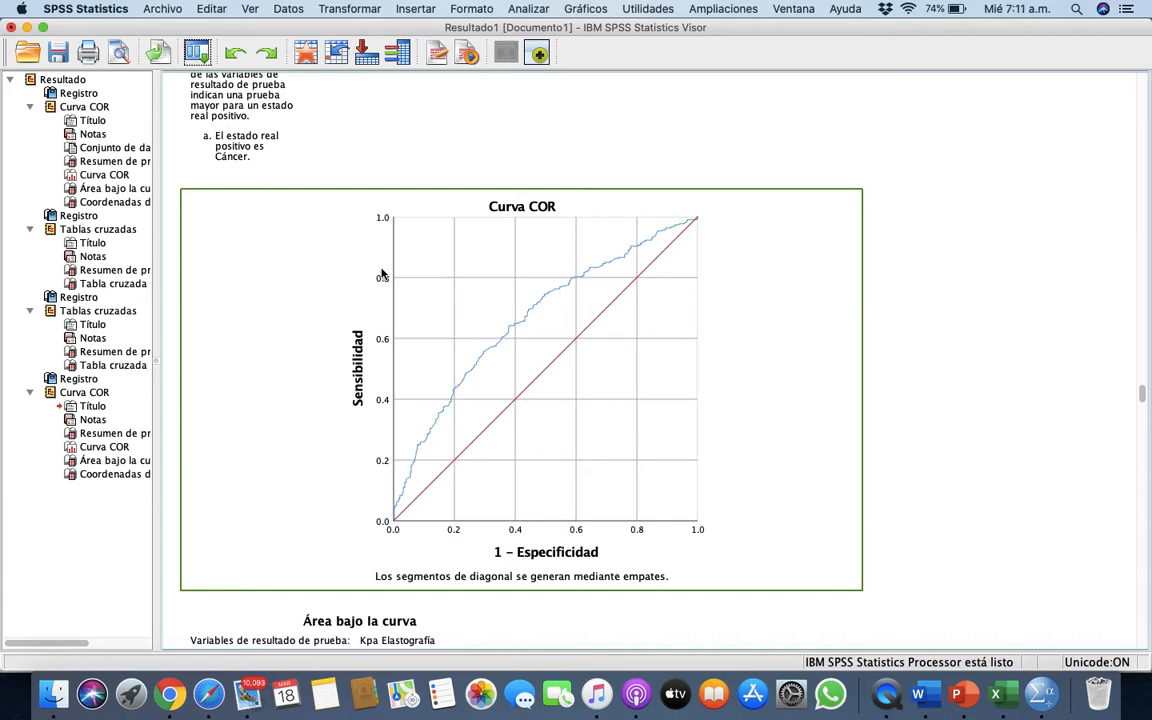
pyautogui.click(399, 162)
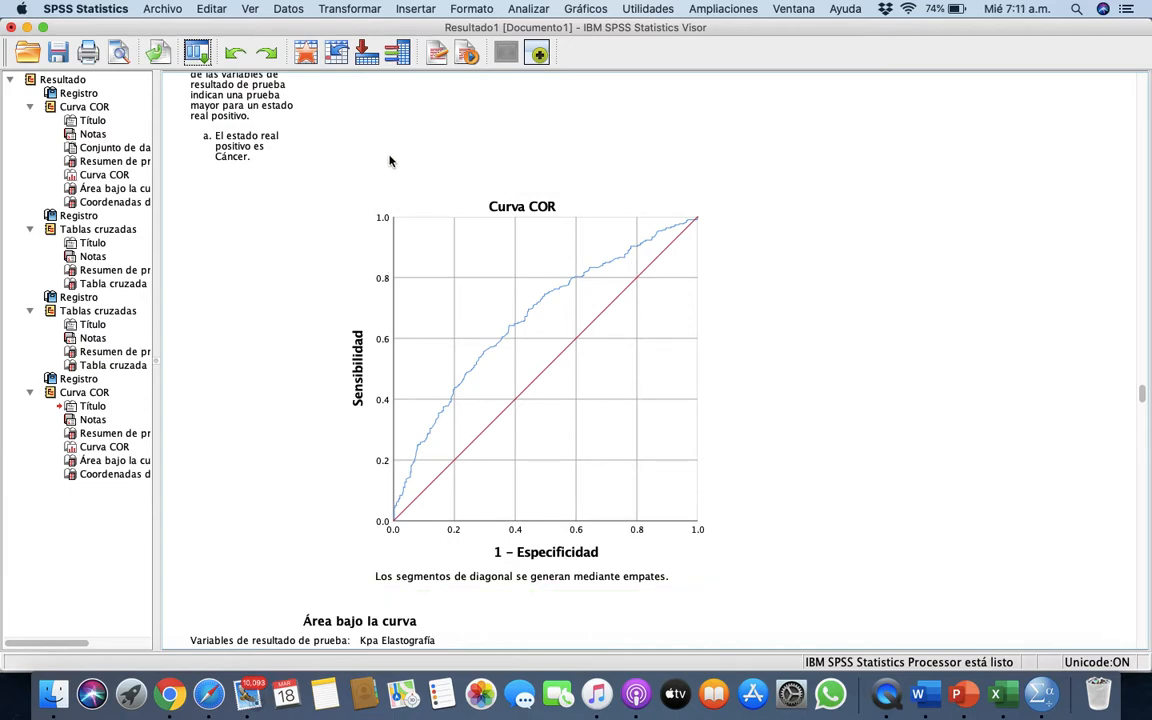
pyautogui.click(380, 191)
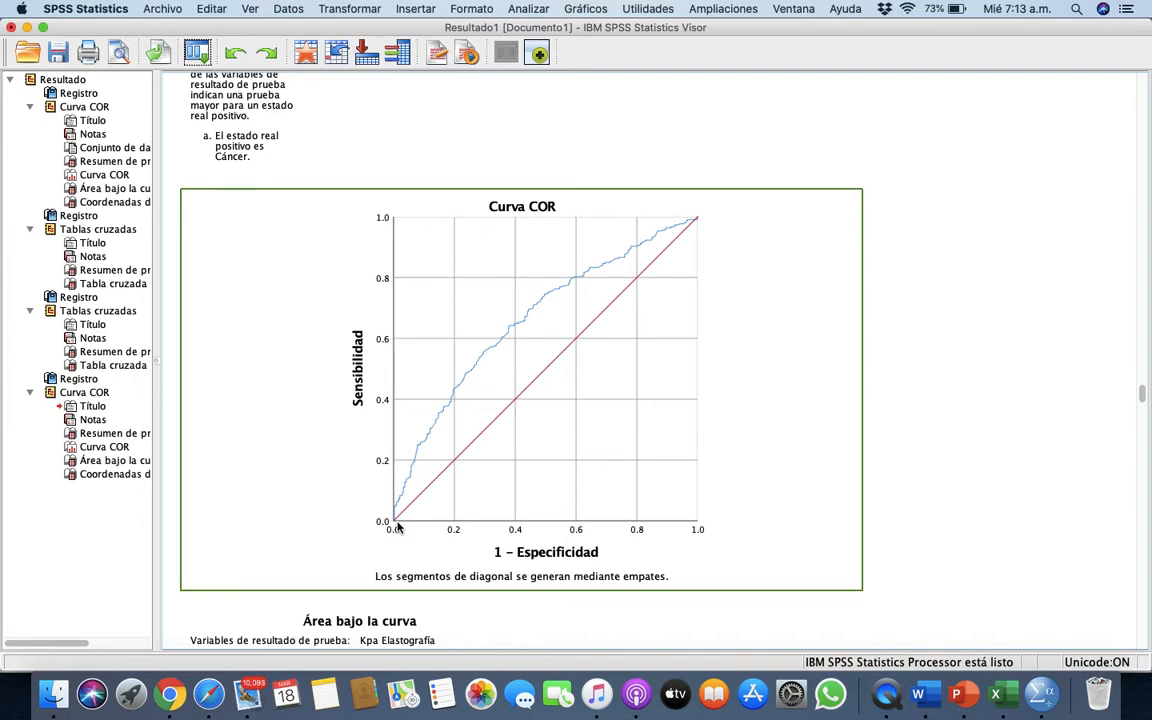
# - Switch to PowerPoint and view the ROC curve on slide 4 as a full-screen slide show
pyautogui.click(956, 694)
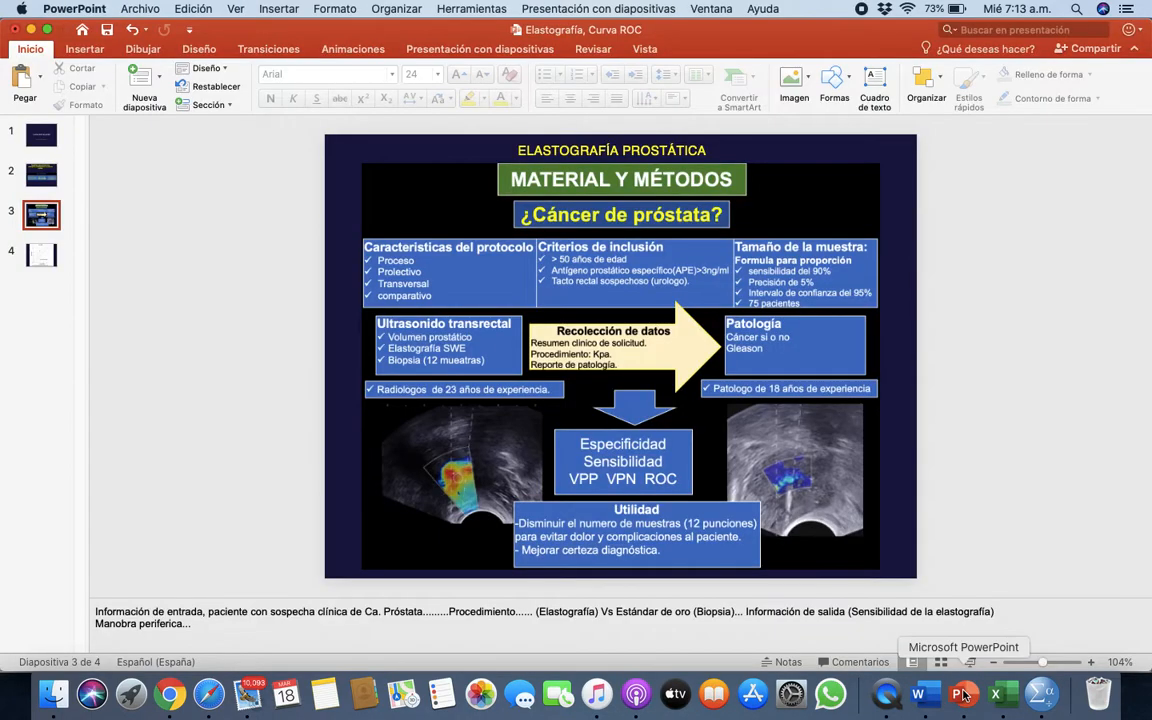
pyautogui.click(52, 245)
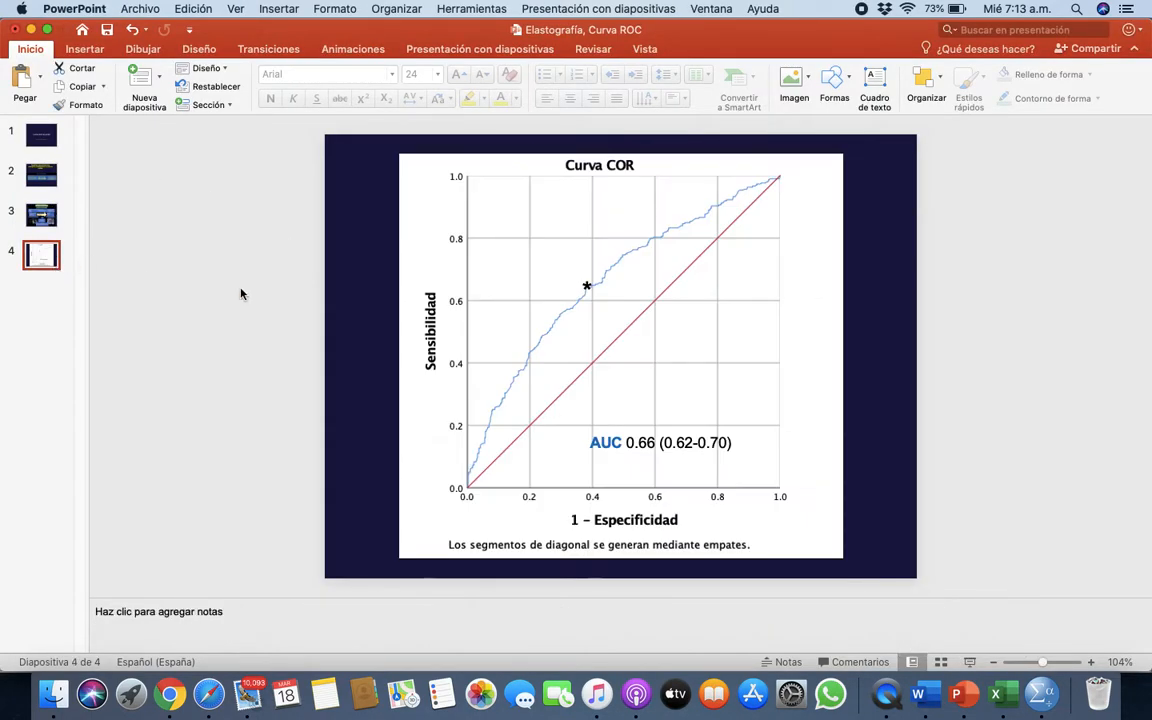
pyautogui.click(969, 662)
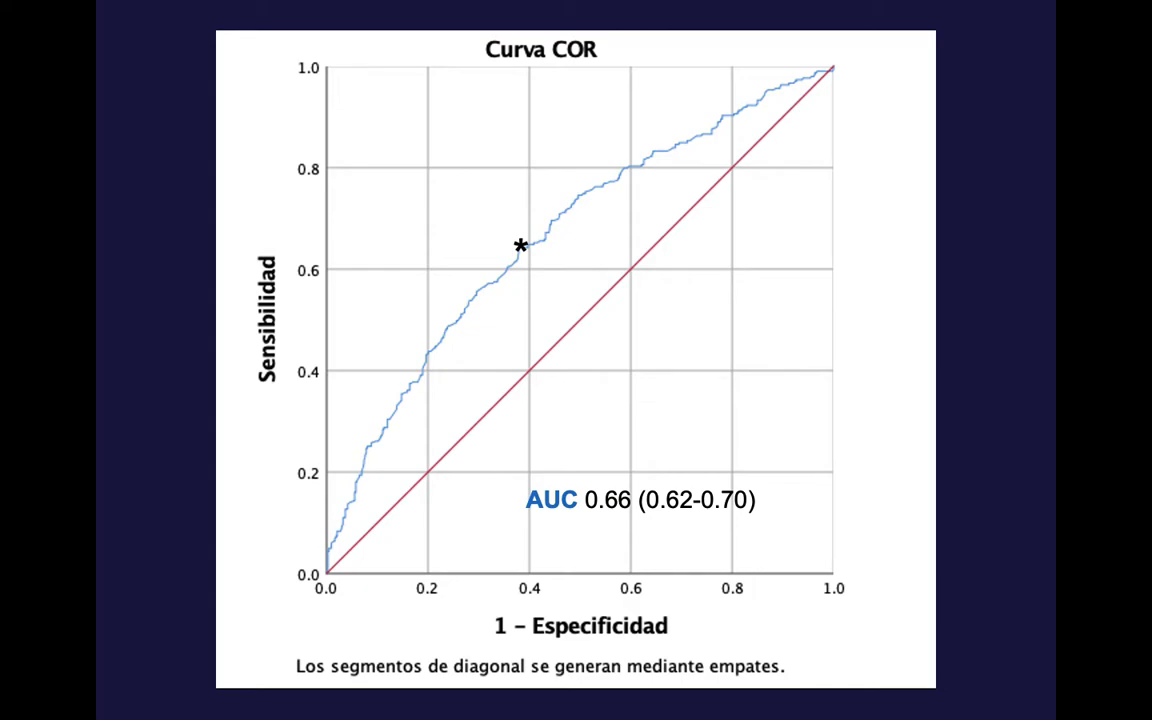
pyautogui.press('Escape')
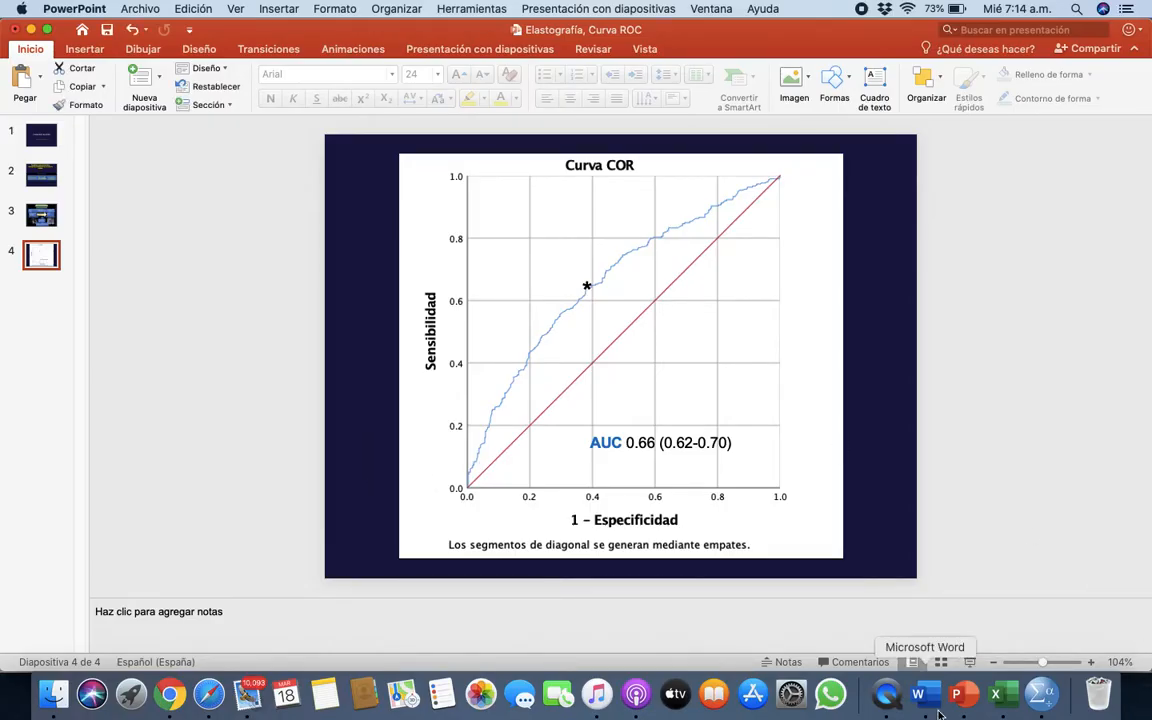
# - Switch back to the SPSS output and examine the area under the curve table for Kpa Elastografía
pyautogui.click(1040, 695)
pyautogui.scroll(-3, 518, 485)
pyautogui.scroll(-5, 518, 485)
pyautogui.scroll(-1, 518, 485)
pyautogui.click(526, 234)
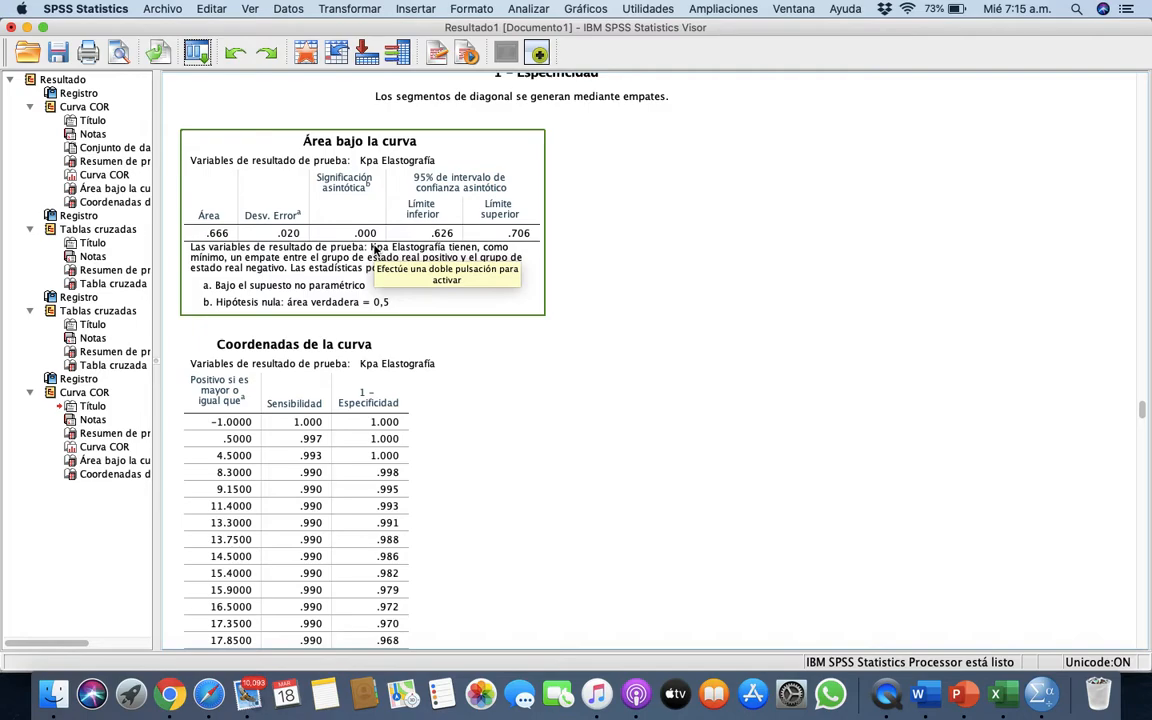
# - Examine the curve coordinates table, comparing sensitivity and 1 - specificity for Kpa cut-offs around 70
pyautogui.scroll(-4, 375, 250)
pyautogui.scroll(1, 375, 250)
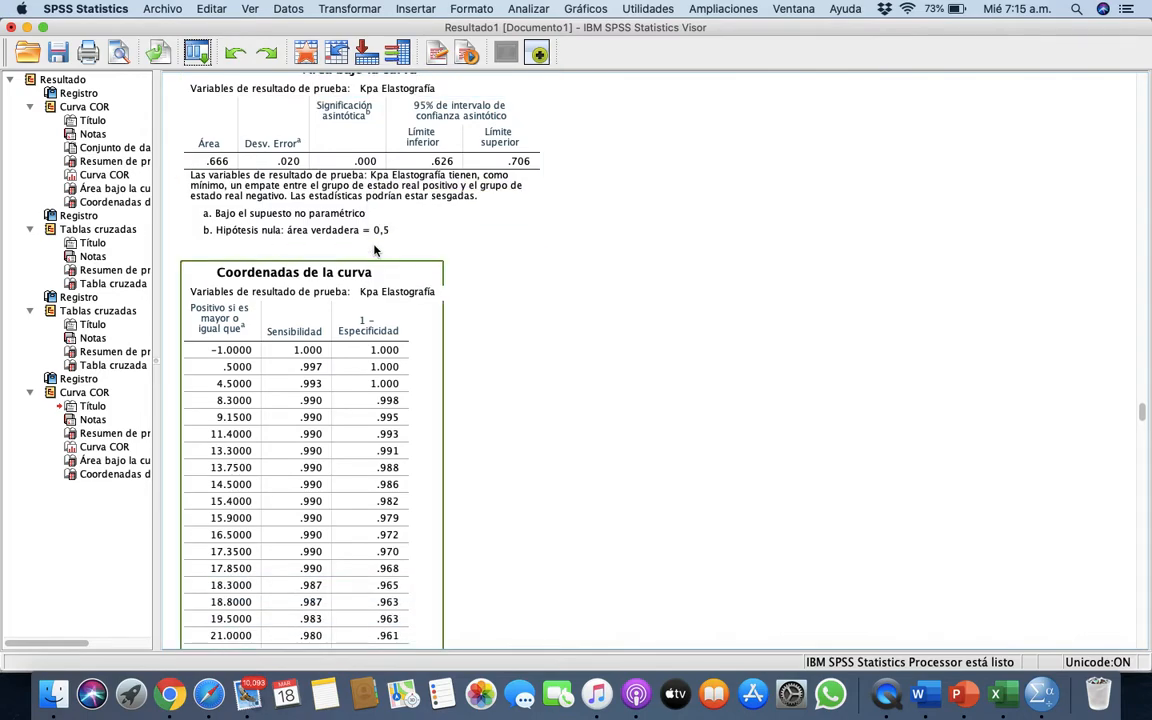
pyautogui.scroll(-10, 375, 250)
pyautogui.click(545, 239)
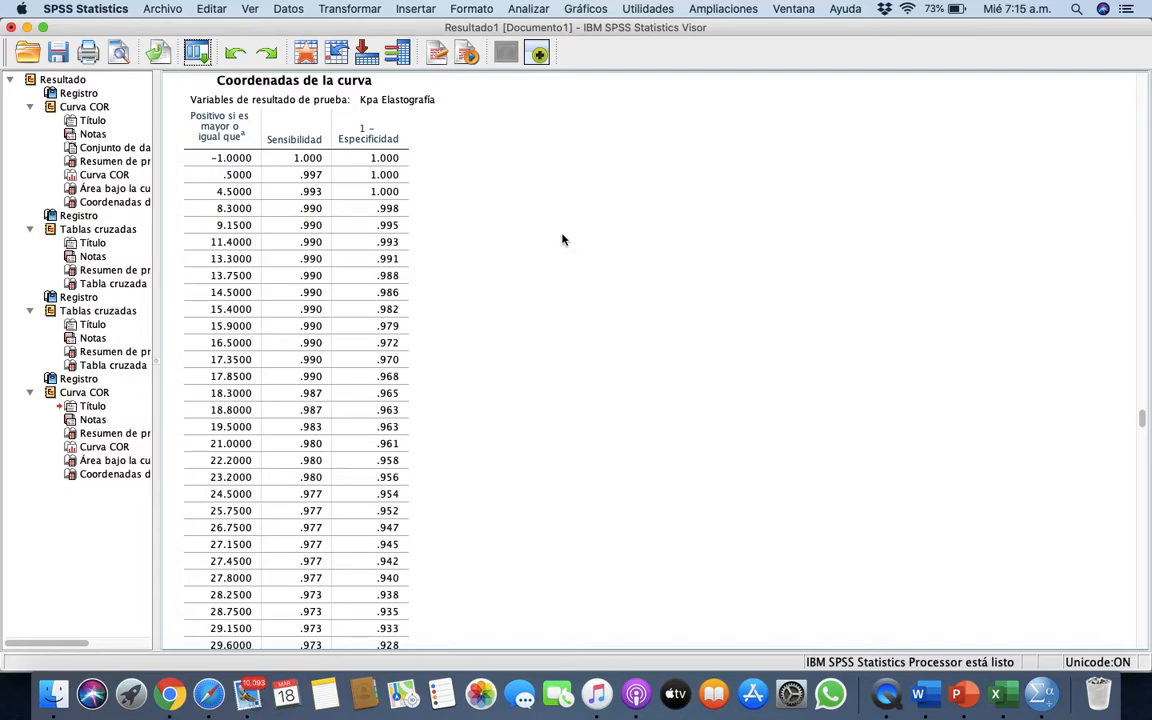
pyautogui.click(338, 242)
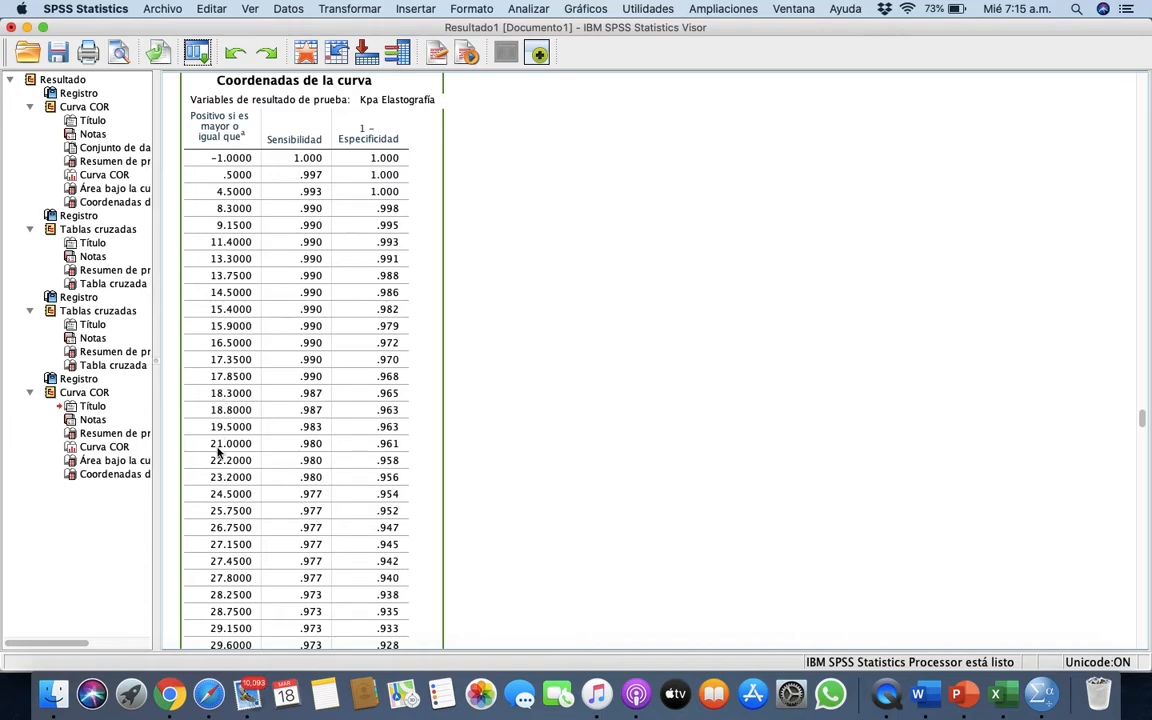
pyautogui.scroll(-5, 218, 452)
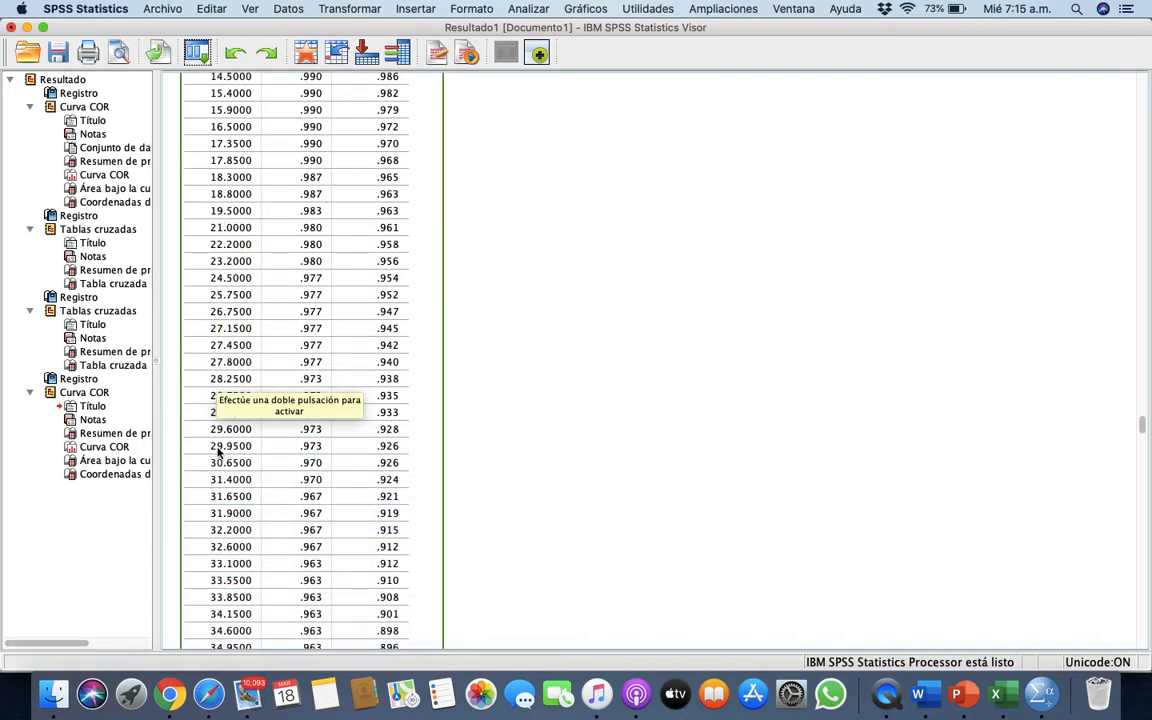
pyautogui.scroll(-3, 218, 452)
pyautogui.scroll(-17, 218, 452)
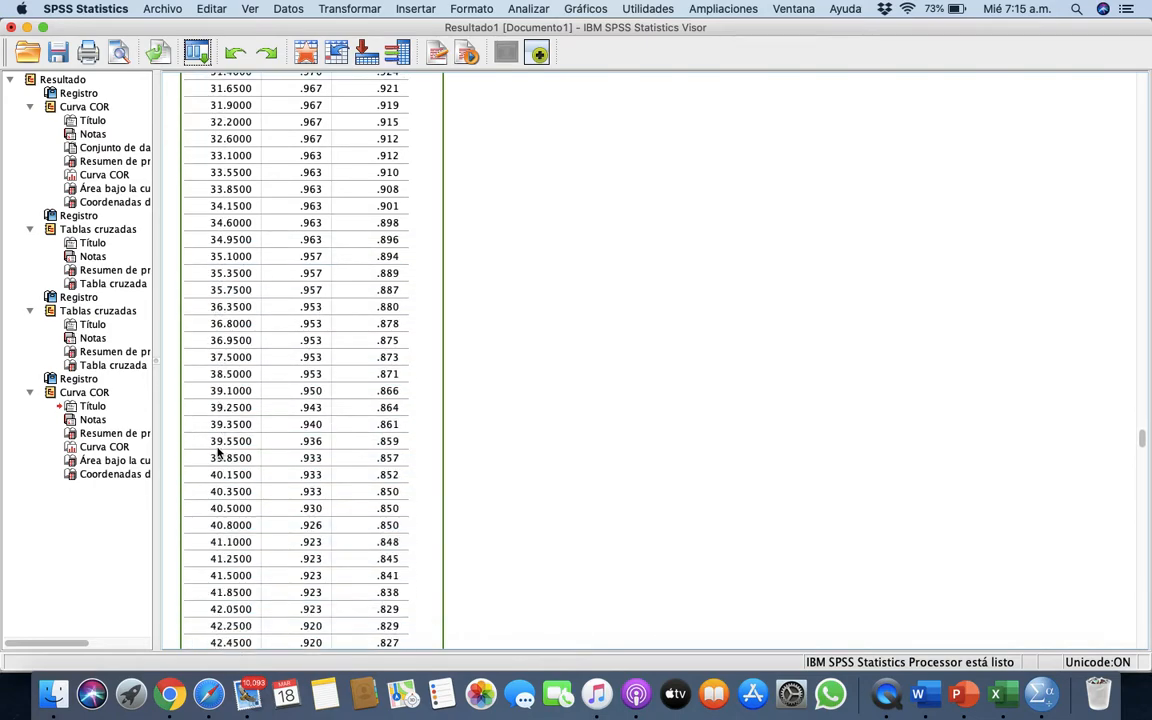
pyautogui.scroll(-20, 218, 452)
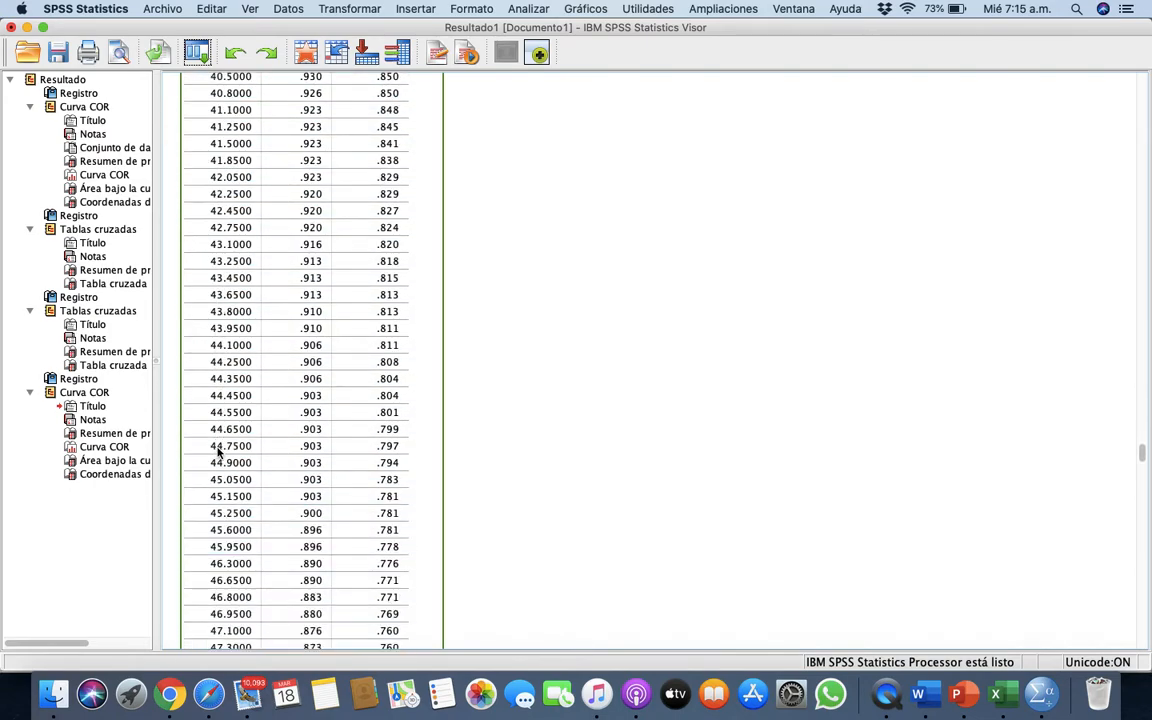
pyautogui.scroll(-18, 218, 452)
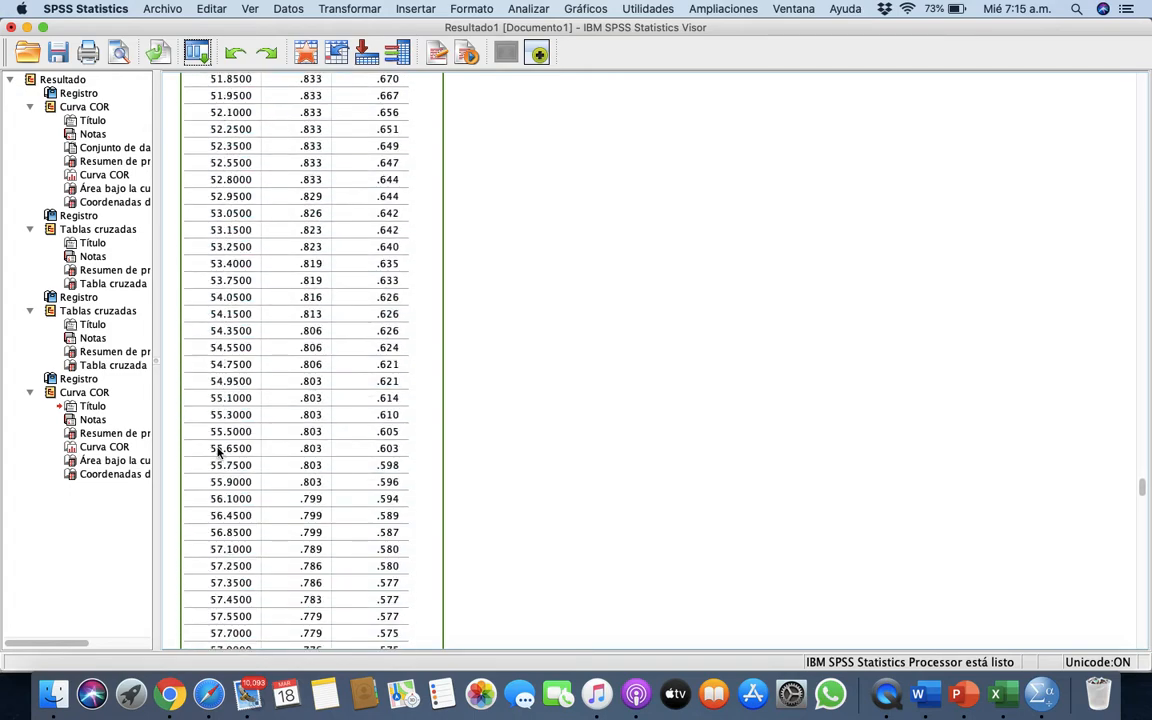
pyautogui.scroll(-14, 218, 452)
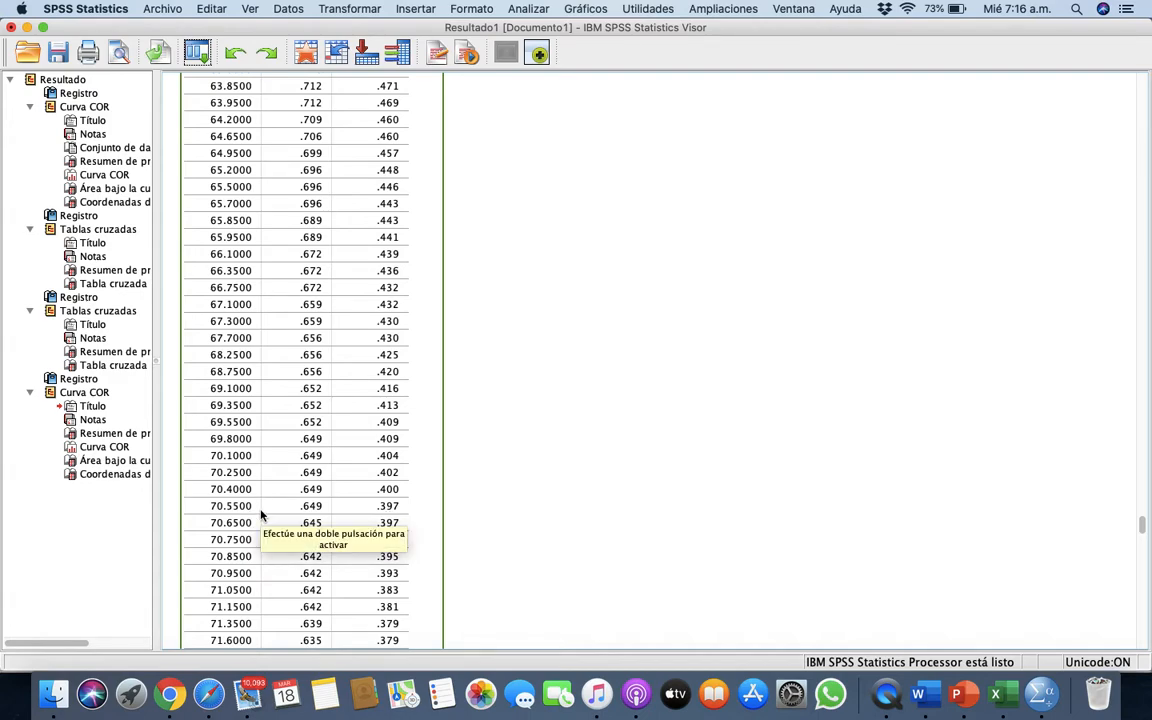
pyautogui.scroll(-3, 261, 515)
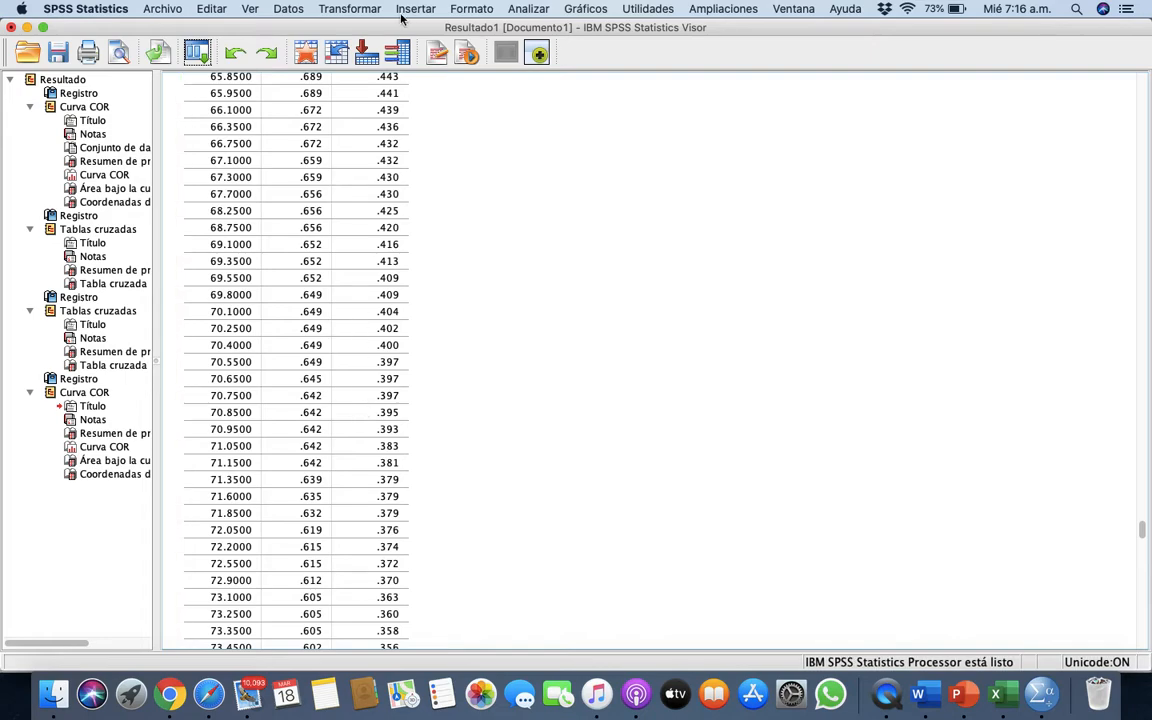
# - Set up a recode of Kpa Elastografía into a different variable named KPA_70 with the label KPA_70
pyautogui.click(371, 10)
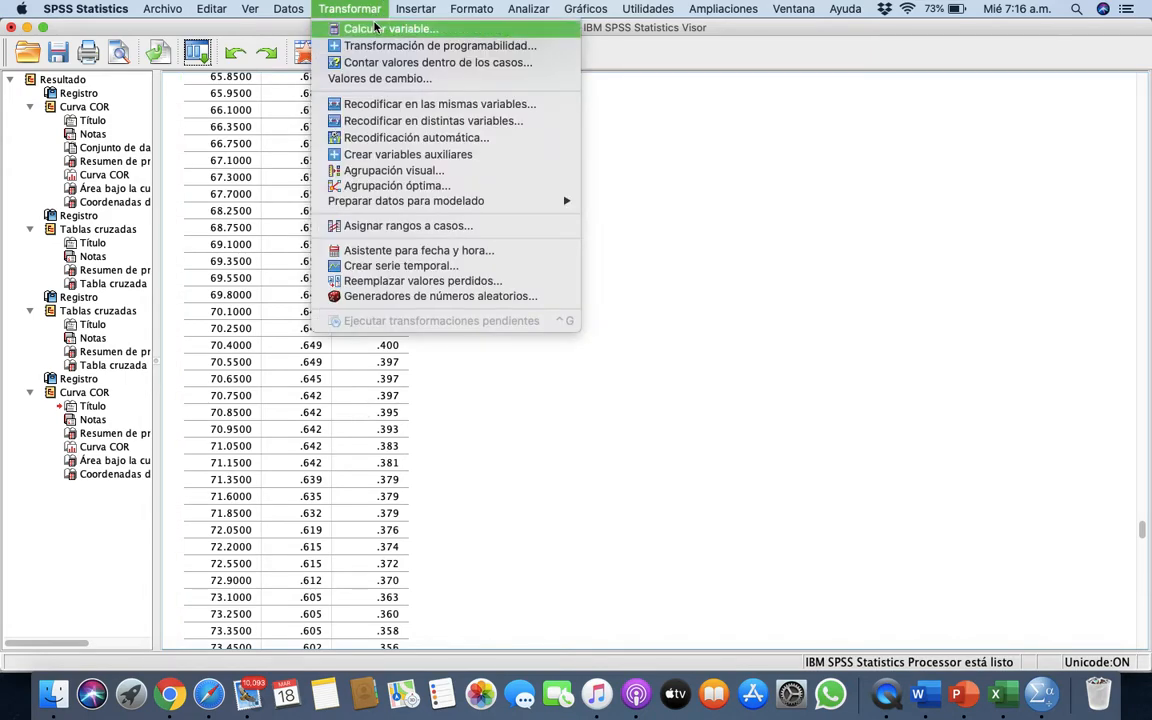
pyautogui.click(378, 121)
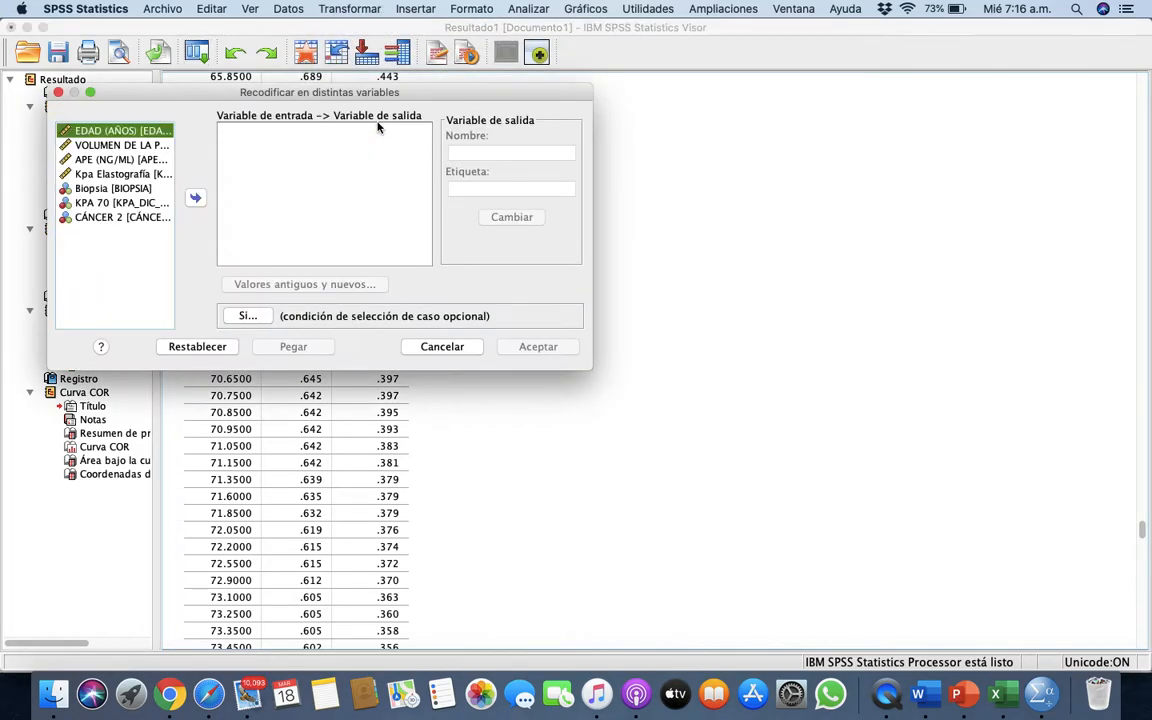
pyautogui.click(134, 175)
pyautogui.click(195, 198)
pyautogui.click(450, 151)
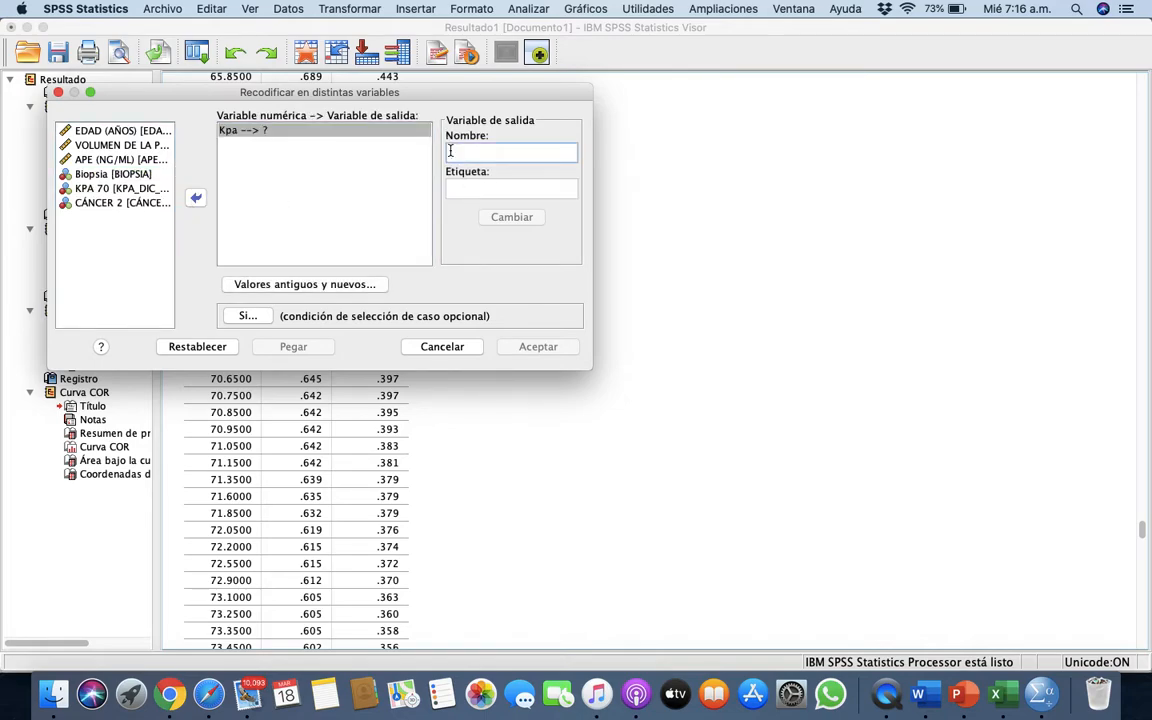
pyautogui.write('KPA')
pyautogui.write('_70')
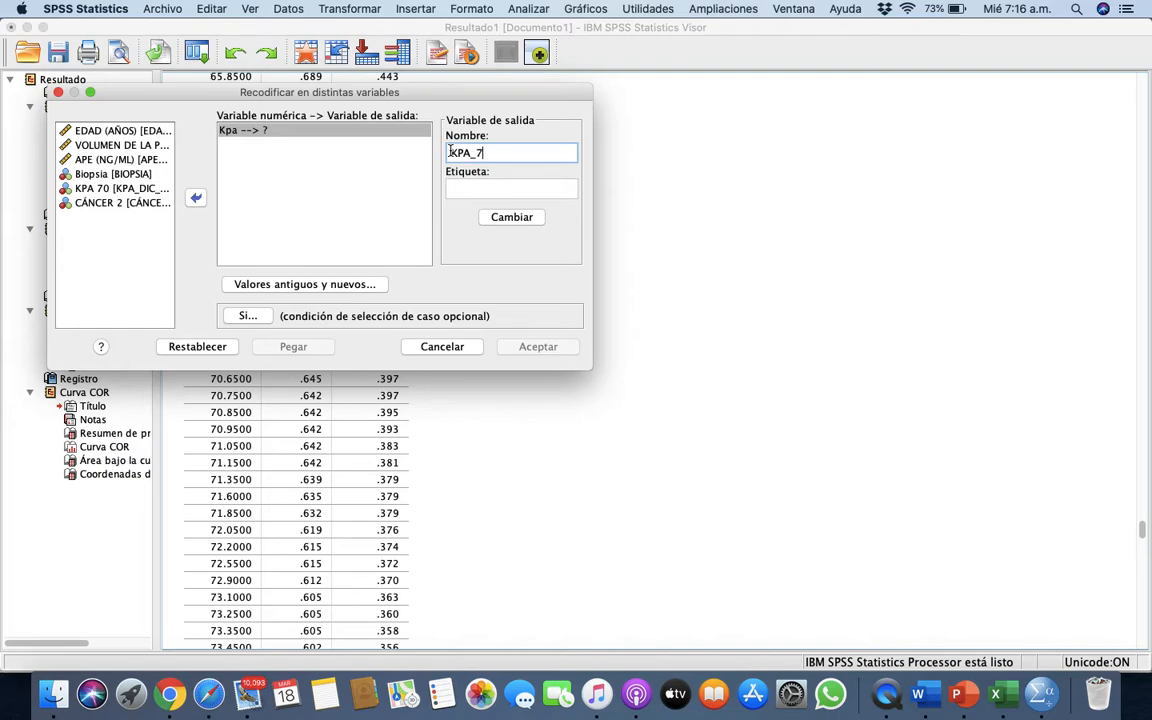
pyautogui.click(460, 188)
pyautogui.write('KPA_70')
pyautogui.click(520, 215)
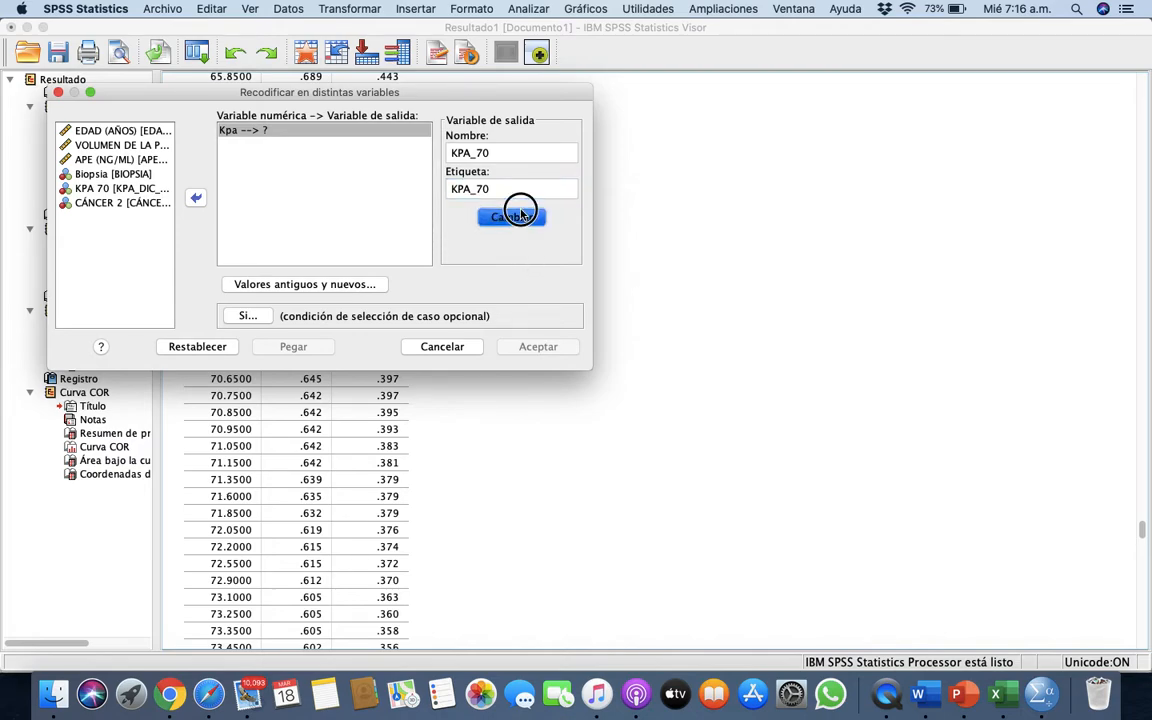
# - Add a recoding rule that maps old values from 0 through 69.99 to the new value 0
pyautogui.click(300, 286)
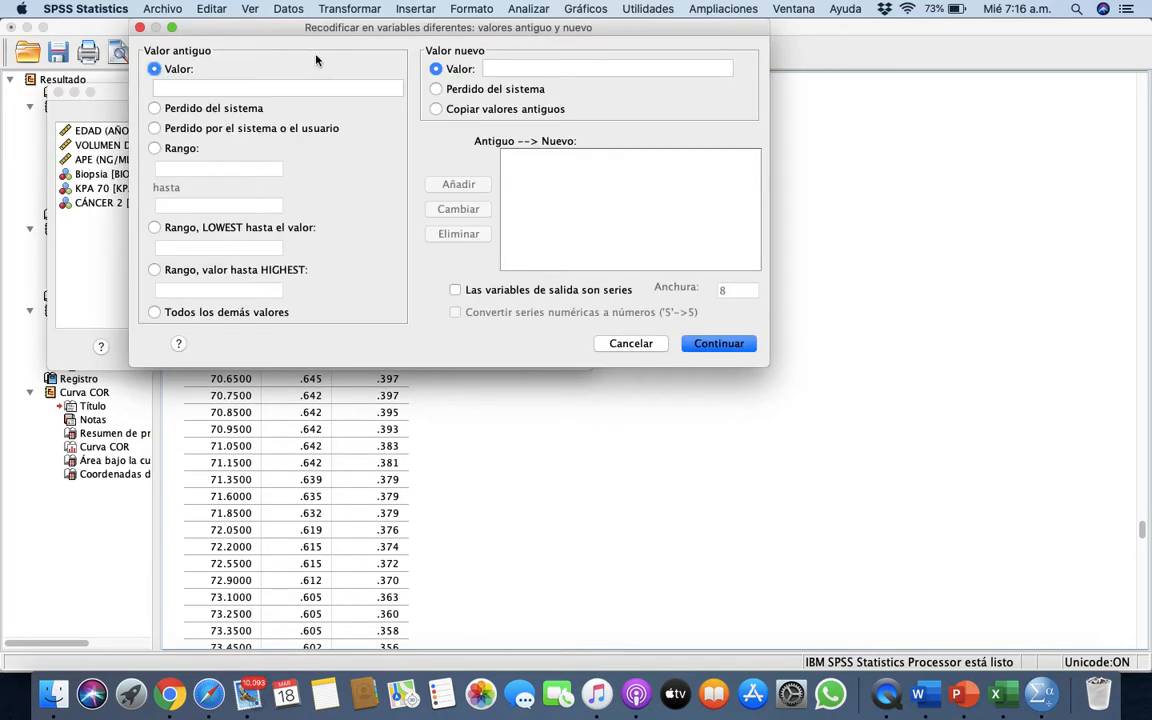
pyautogui.click(154, 148)
pyautogui.click(192, 171)
pyautogui.write('0')
pyautogui.click(194, 206)
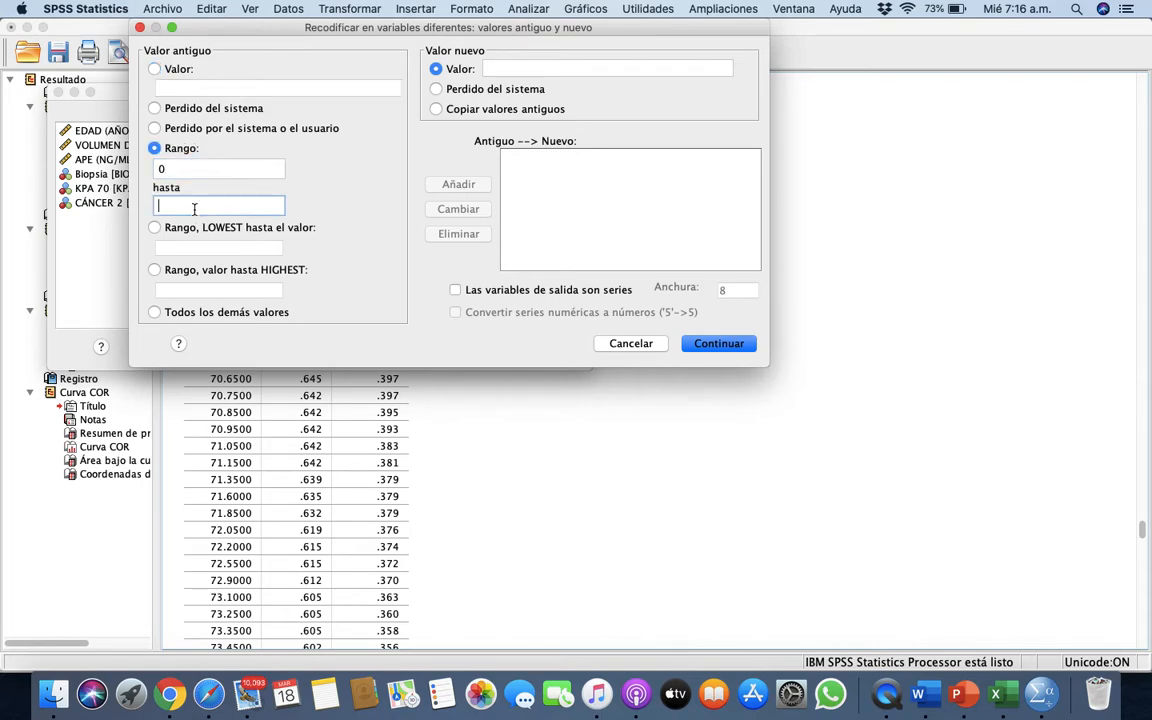
pyautogui.write('69.99')
pyautogui.click(490, 69)
pyautogui.write('0')
pyautogui.click(475, 184)
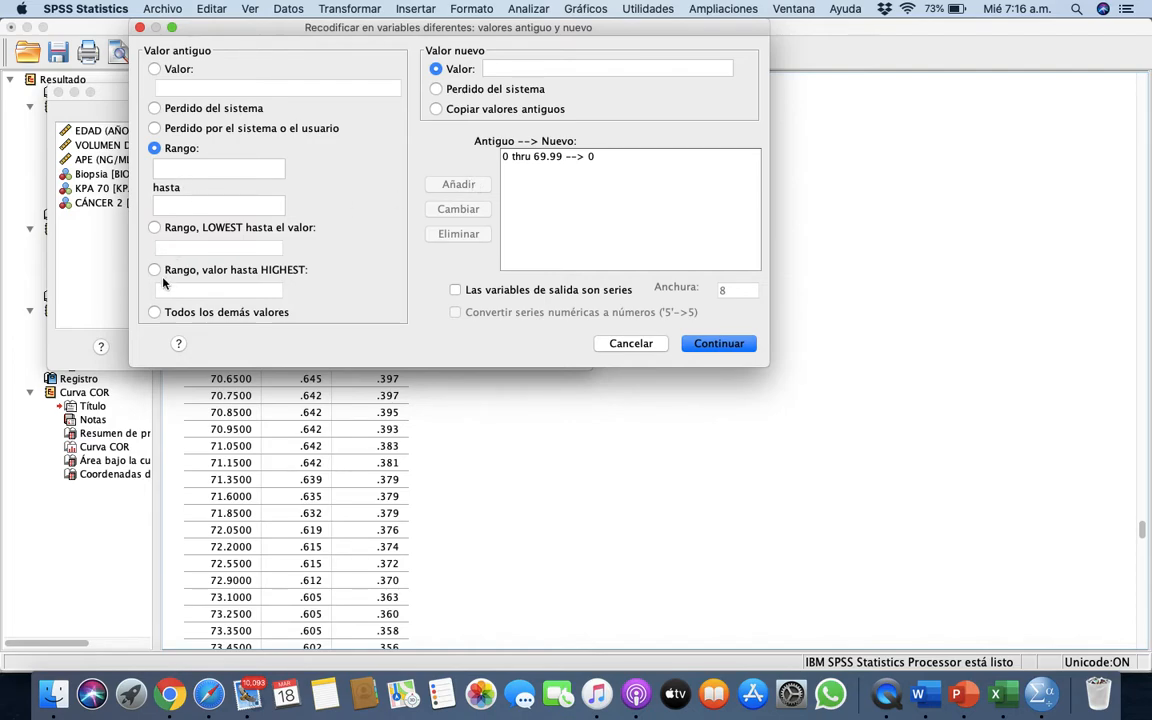
# - Add a recoding rule that maps all other values to the new value 1
pyautogui.click(155, 312)
pyautogui.click(536, 69)
pyautogui.write('1')
pyautogui.click(467, 187)
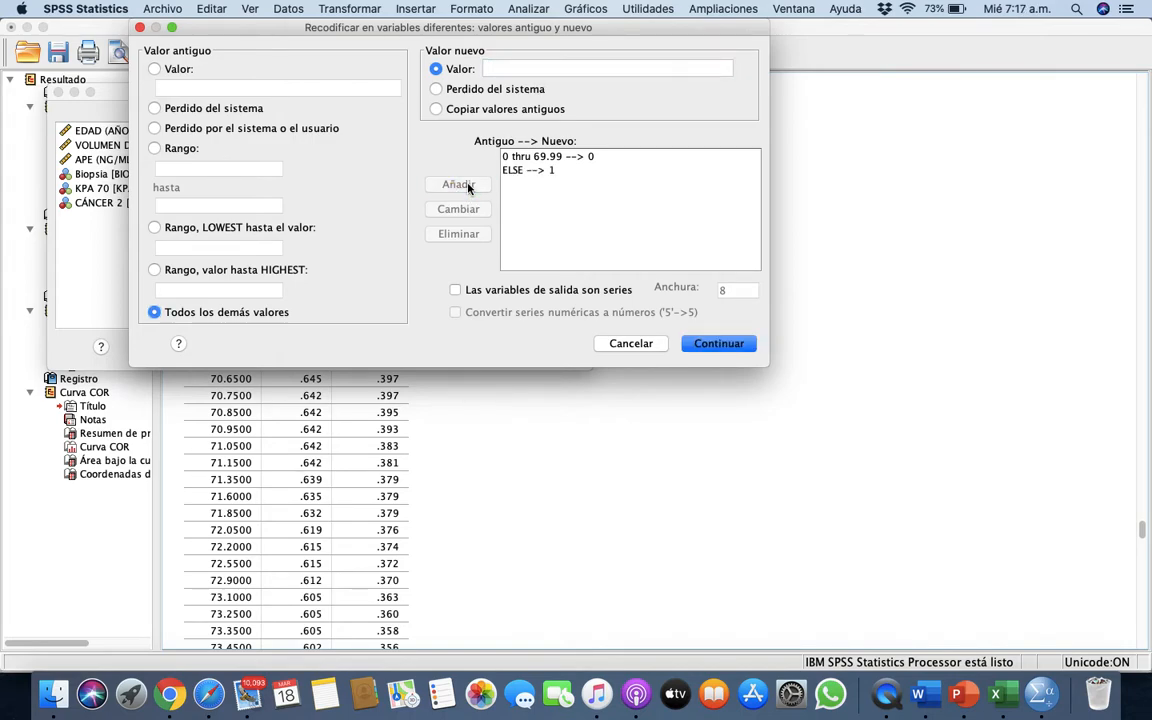
# - Accept the recoding rules, run the recode into KPA_70, and return from the output viewer to the data editor
pyautogui.click(745, 342)
pyautogui.click(530, 343)
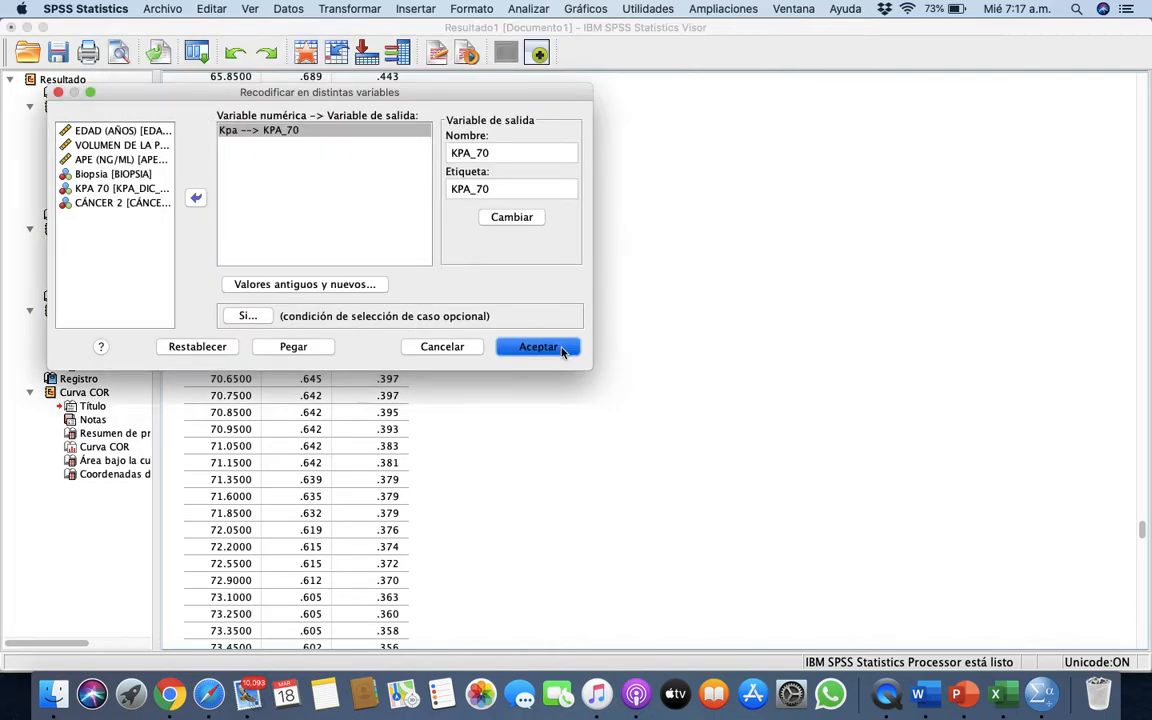
pyautogui.click(27, 29)
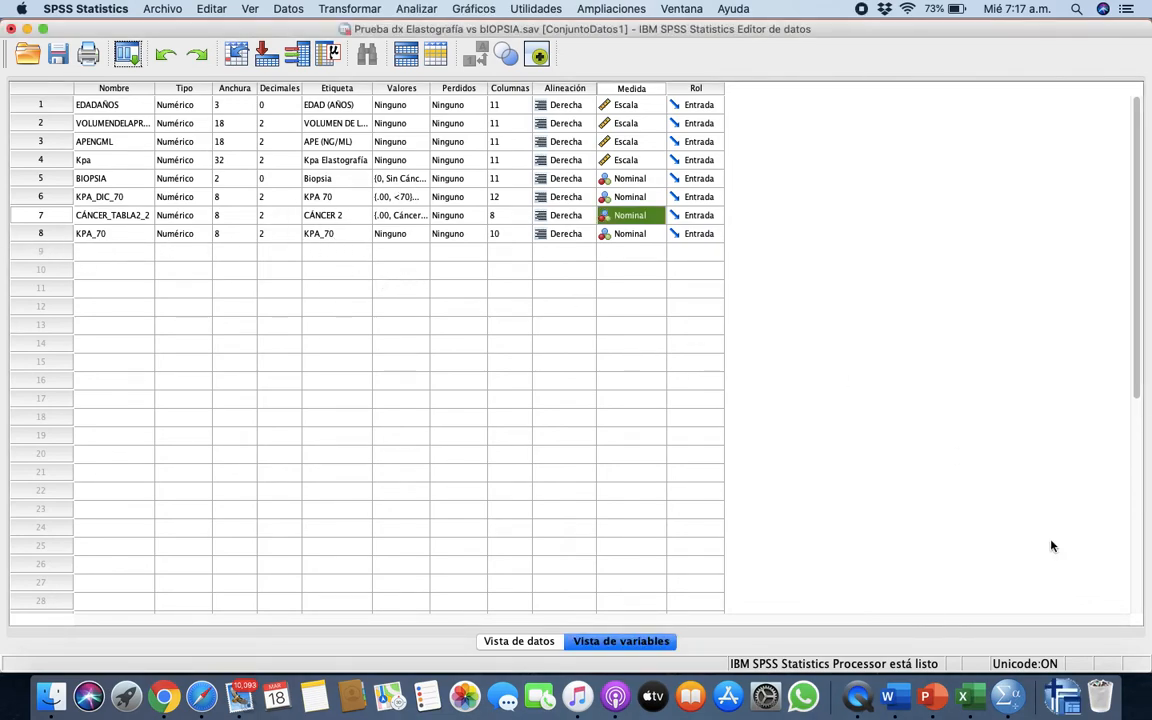
# - Run a crosstab with KPA 70 [KPA_DIC_70] in the rows and CÁNCER 2 [CÁNCER_TABLA2_2] in the columns
pyautogui.click(432, 7)
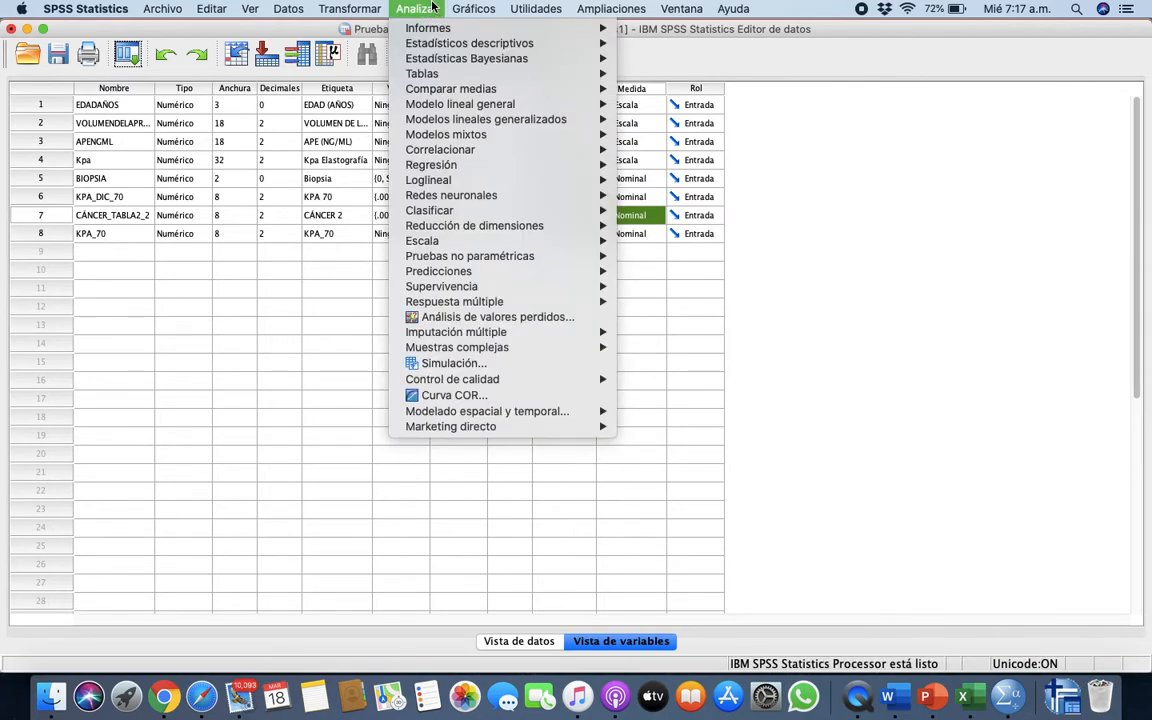
pyautogui.moveTo(400, 44)
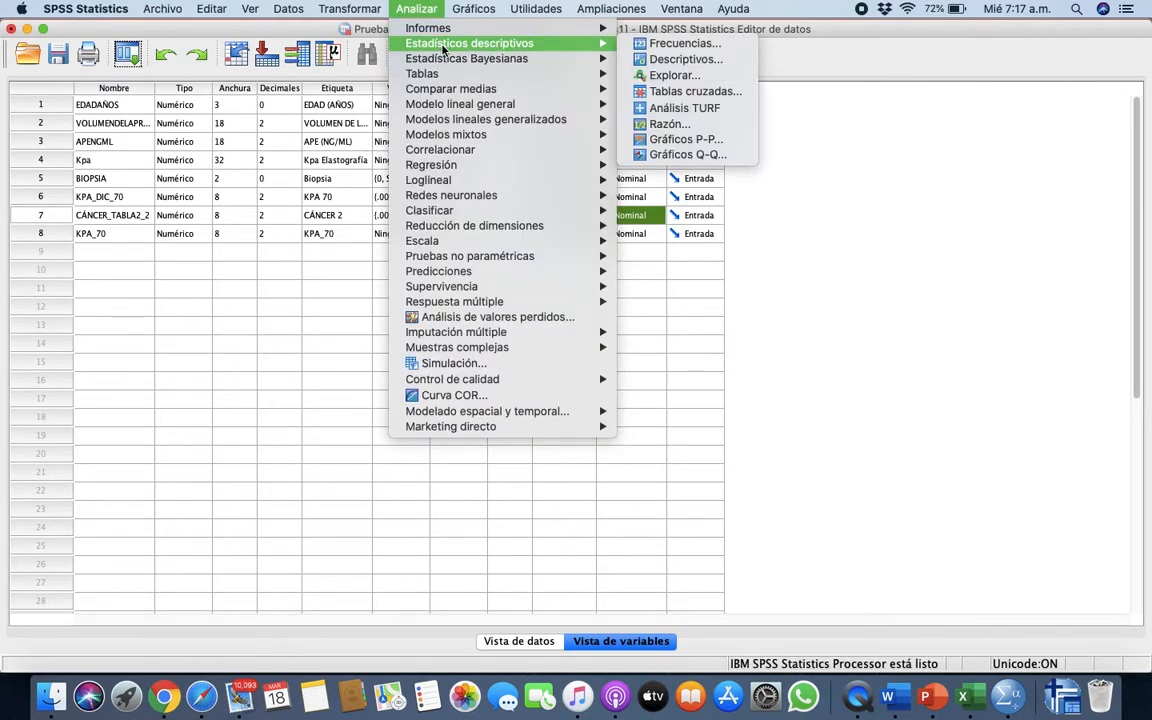
pyautogui.click(681, 93)
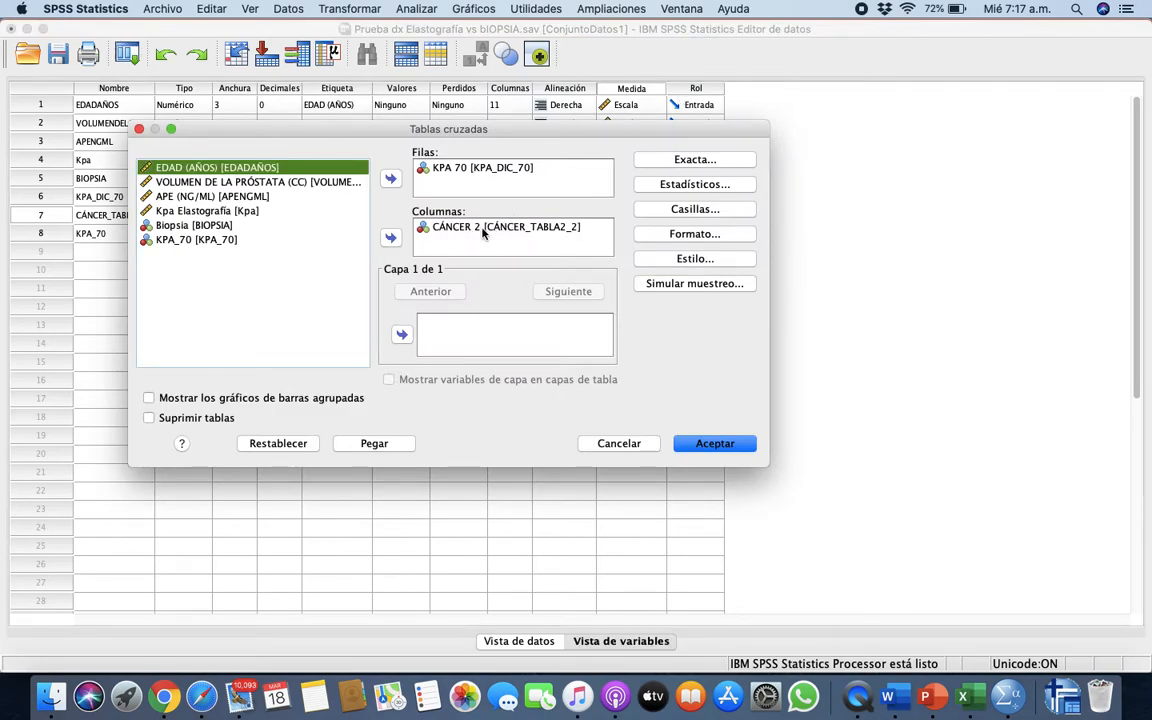
pyautogui.click(476, 229)
pyautogui.click(481, 229)
pyautogui.click(673, 236)
pyautogui.click(406, 280)
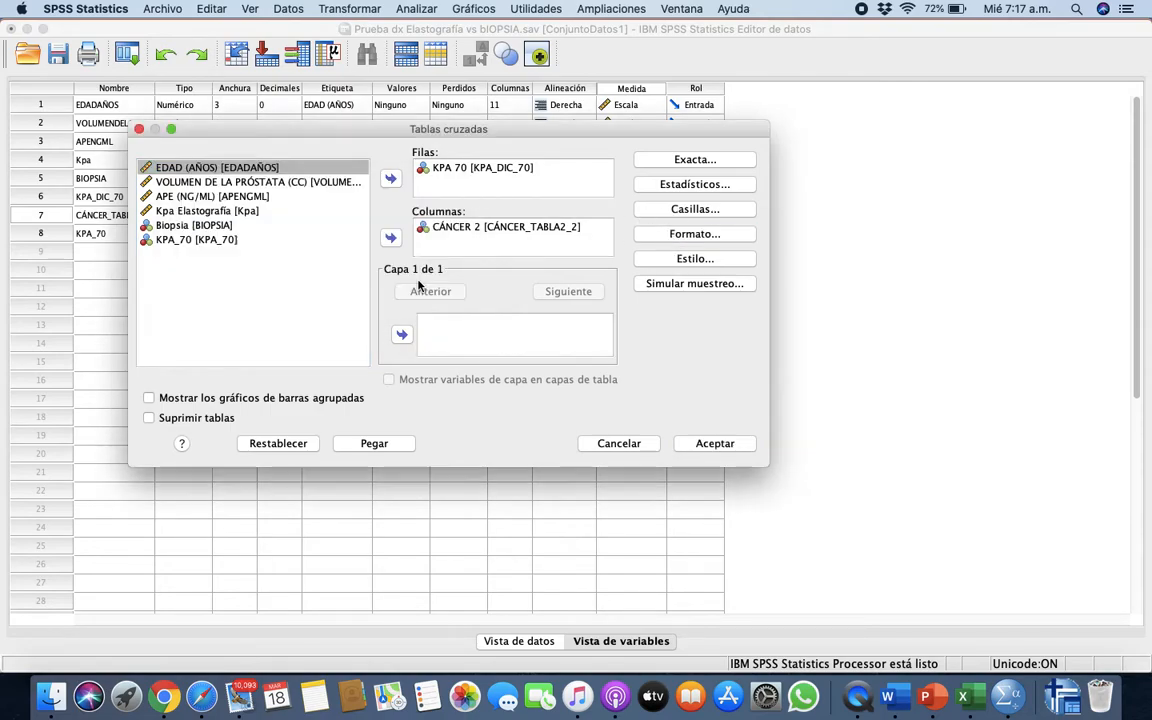
pyautogui.click(731, 449)
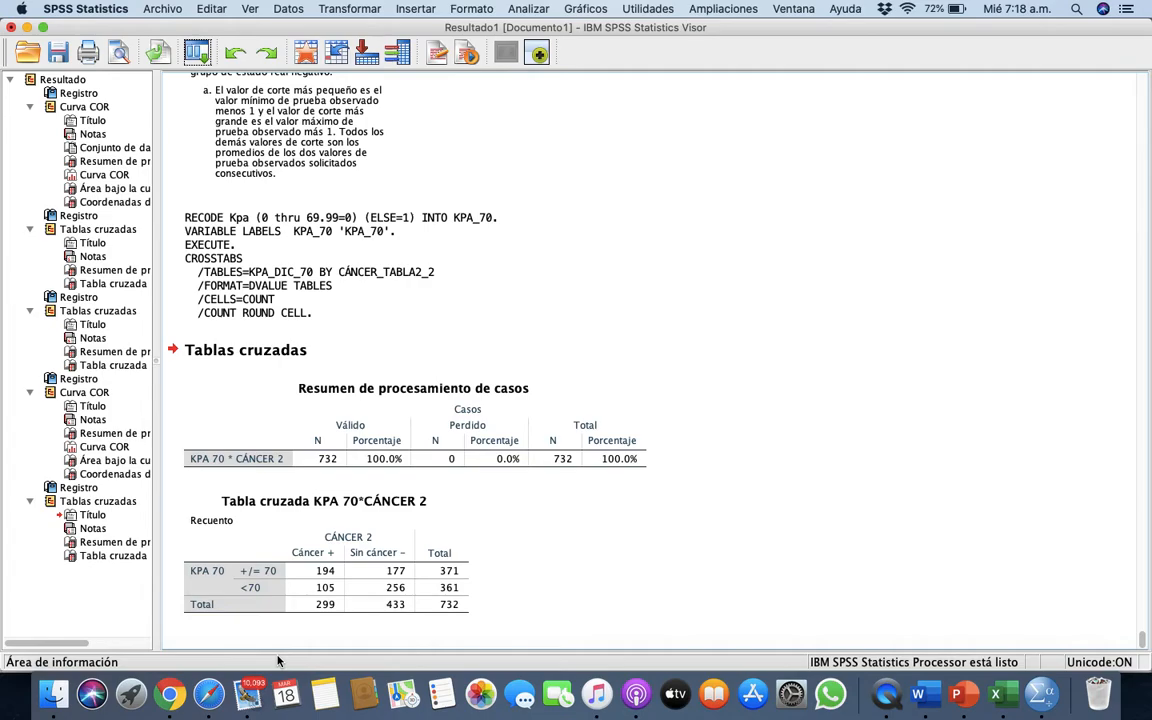
# - Switch to Safari and open the saved Diagnostic Test Calculator page from araw.mede.uic.edu in full screen
pyautogui.click(212, 698)
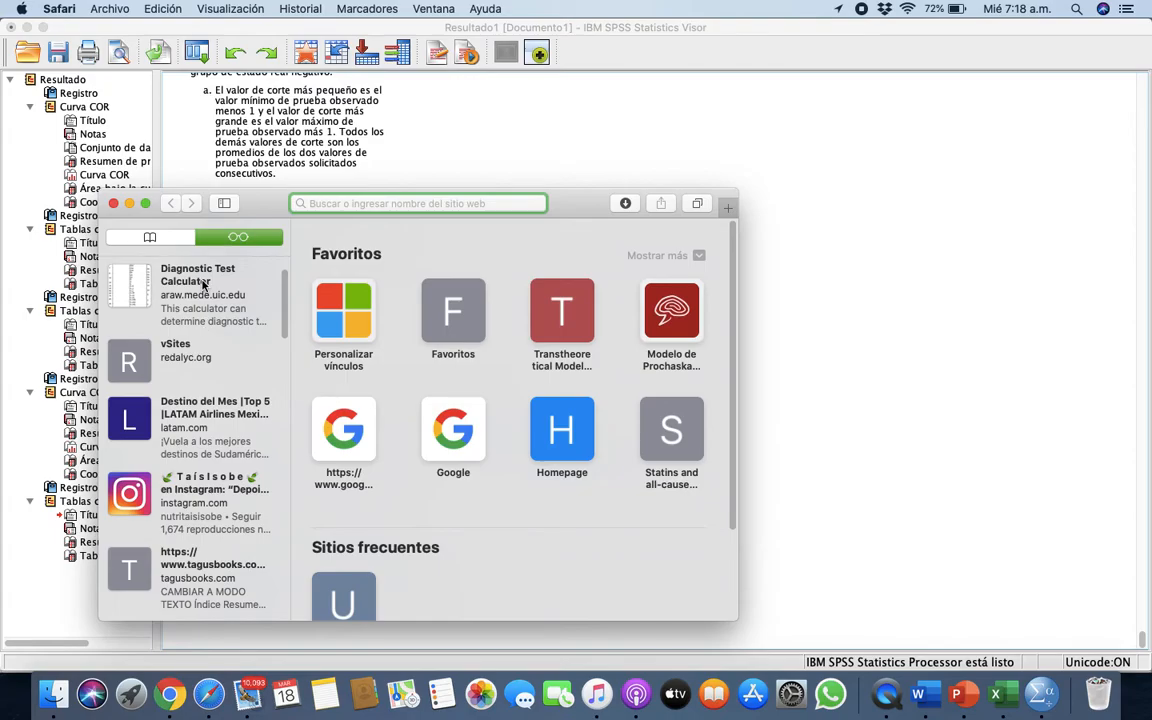
pyautogui.click(201, 278)
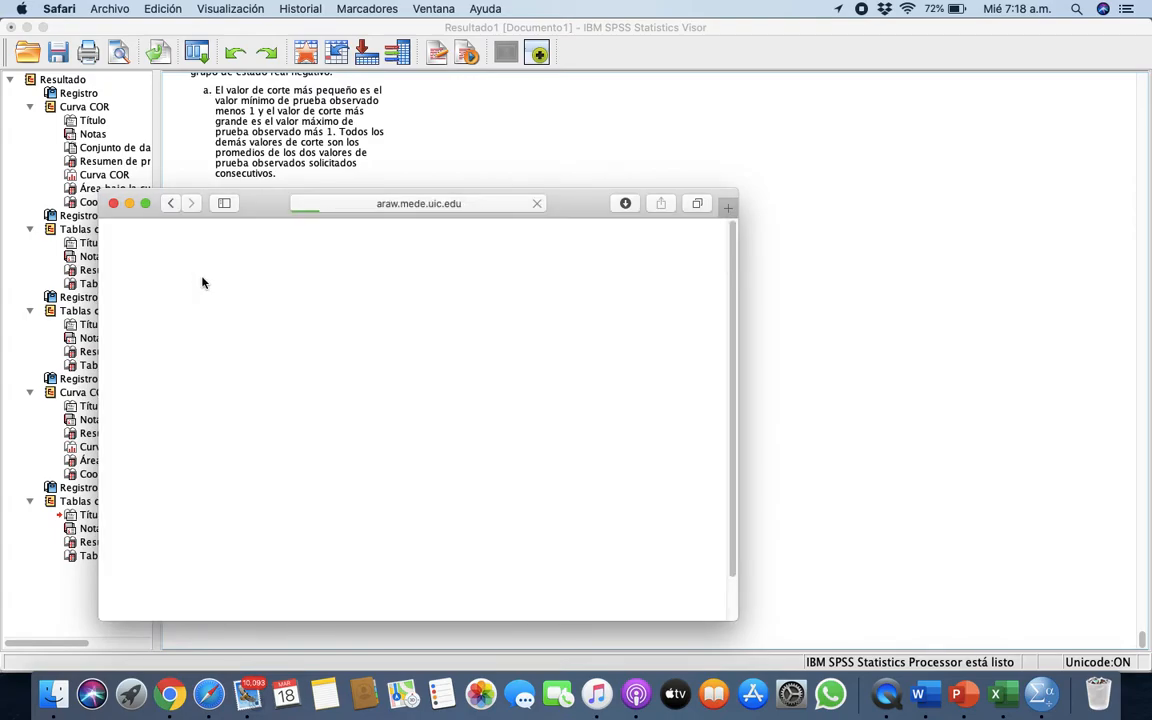
pyautogui.click(146, 203)
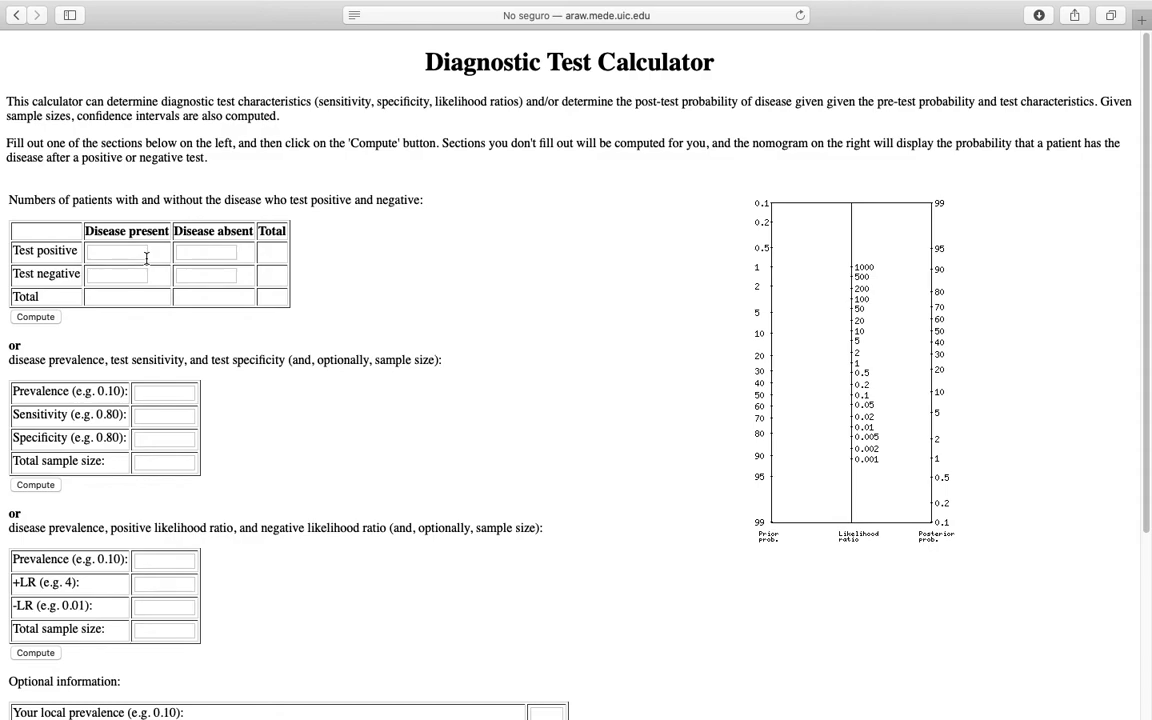
# - Compute the diagnostic statistics with 194 positive and 105 negative tests for disease present, and 177 positive and 256 negative for disease absent
pyautogui.click(146, 258)
pyautogui.write('194')
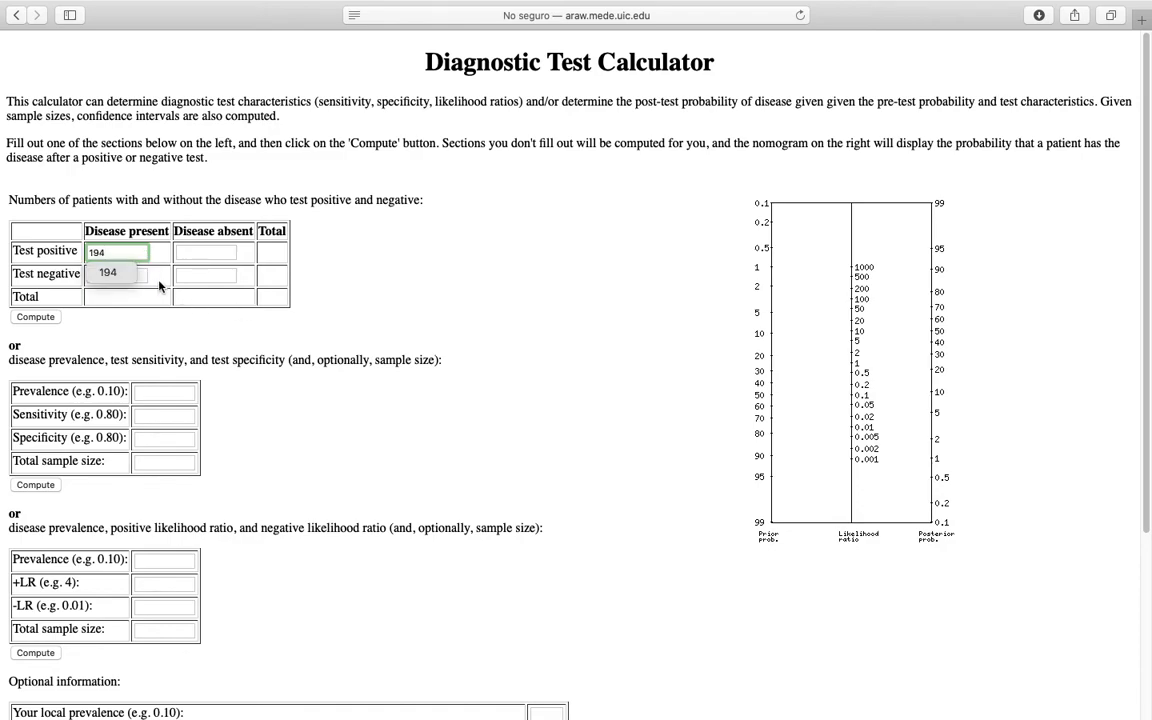
pyautogui.click(129, 278)
pyautogui.write('105')
pyautogui.click(225, 264)
pyautogui.click(226, 254)
pyautogui.write('177')
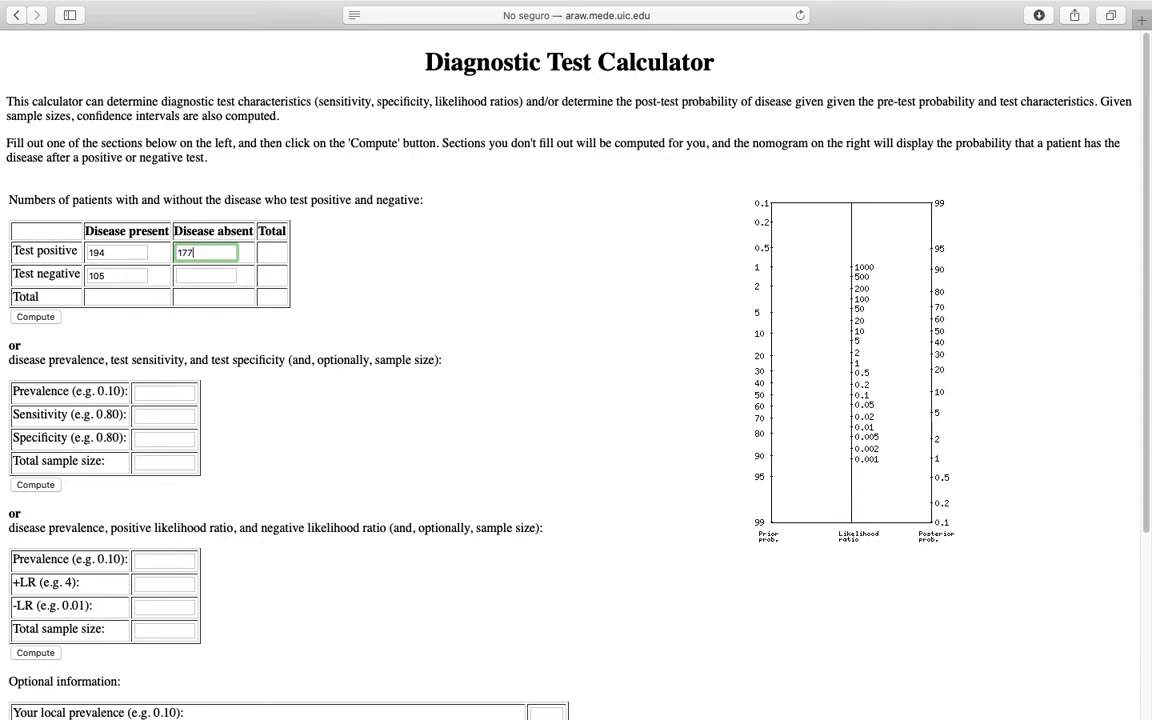
pyautogui.click(231, 275)
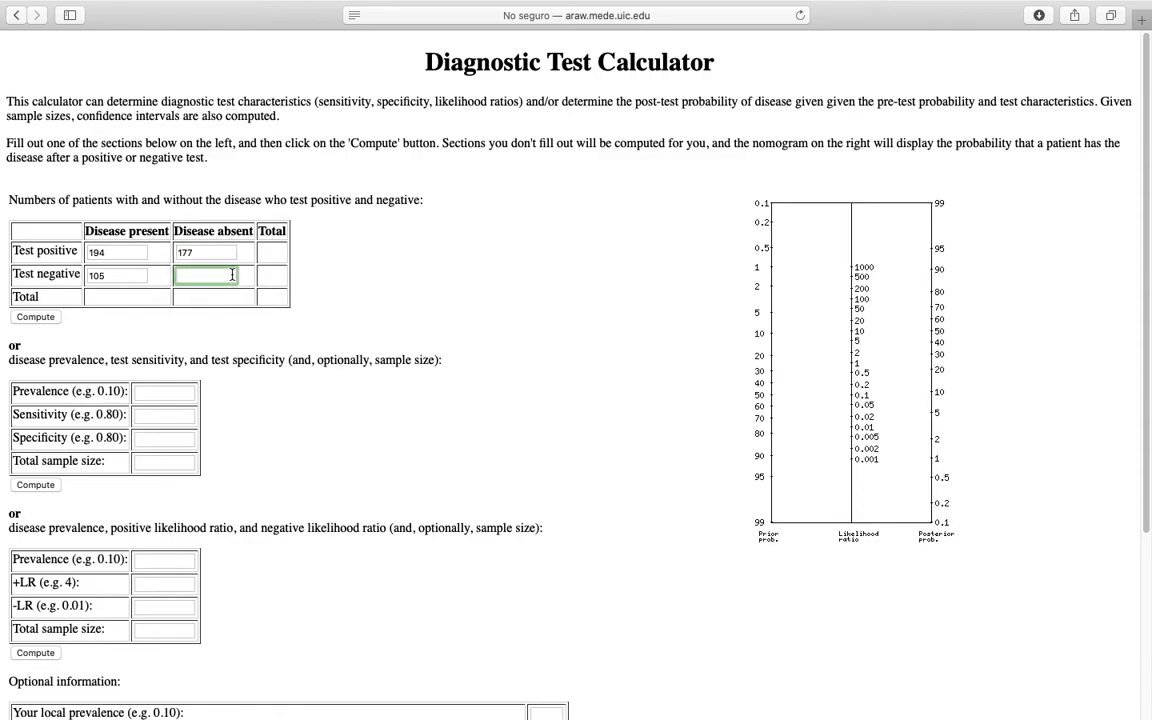
pyautogui.write('256')
pyautogui.click(53, 318)
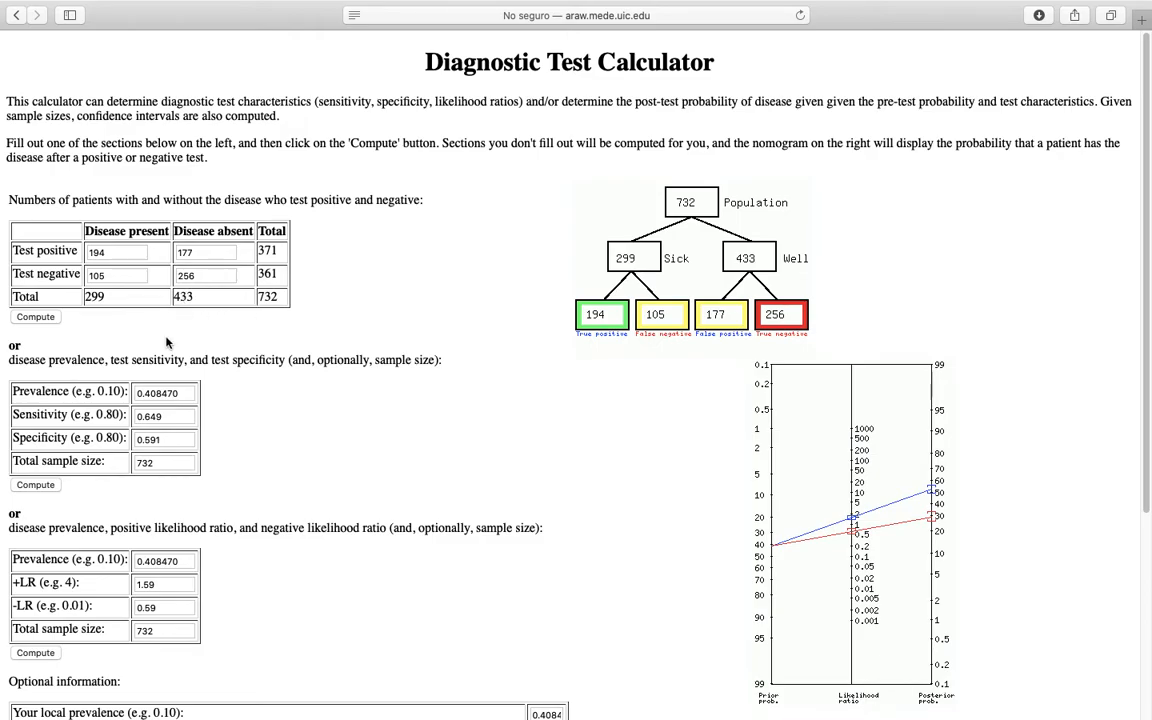
# - Examine the computed prevalence, sensitivity, specificity, likelihood ratios, nomogram and posterior probabilities for positive and negative tests
pyautogui.scroll(-2, 166, 343)
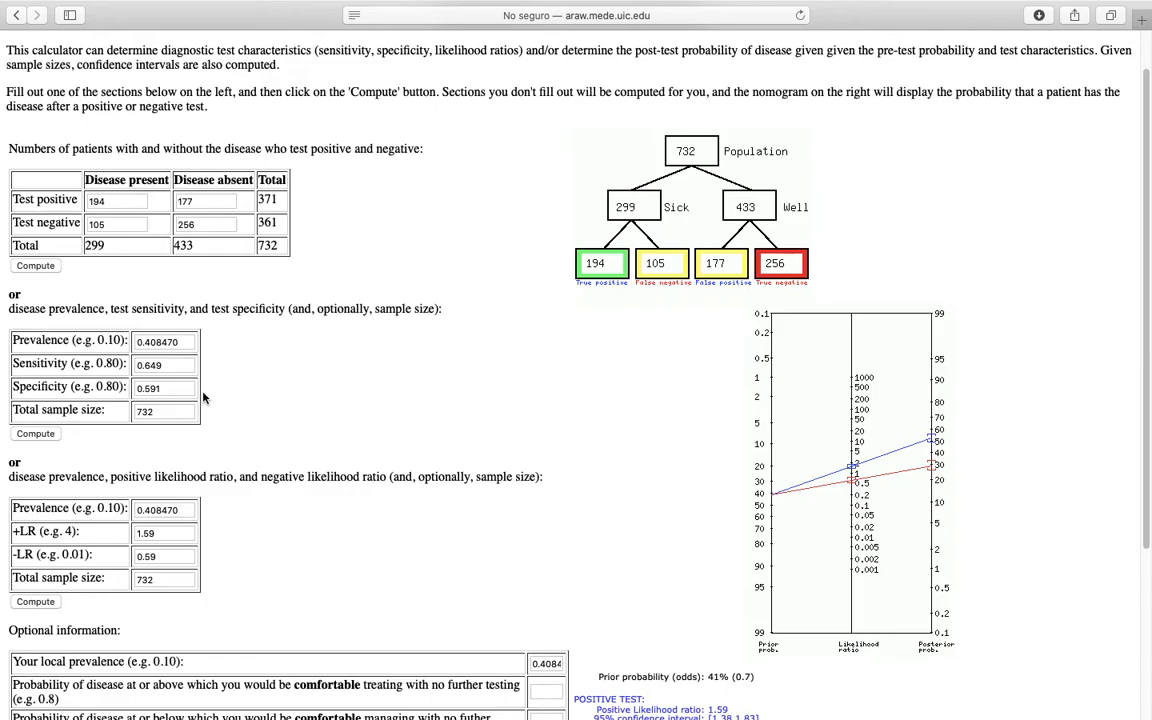
pyautogui.scroll(-3, 203, 398)
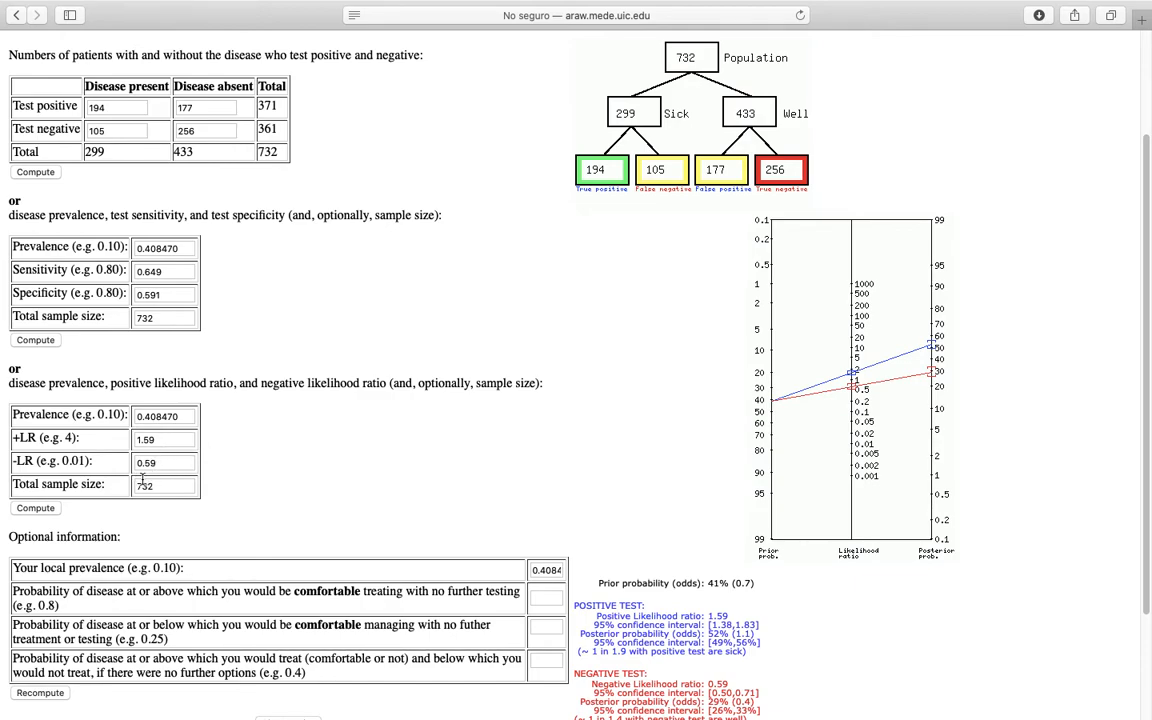
pyautogui.scroll(3, 153, 481)
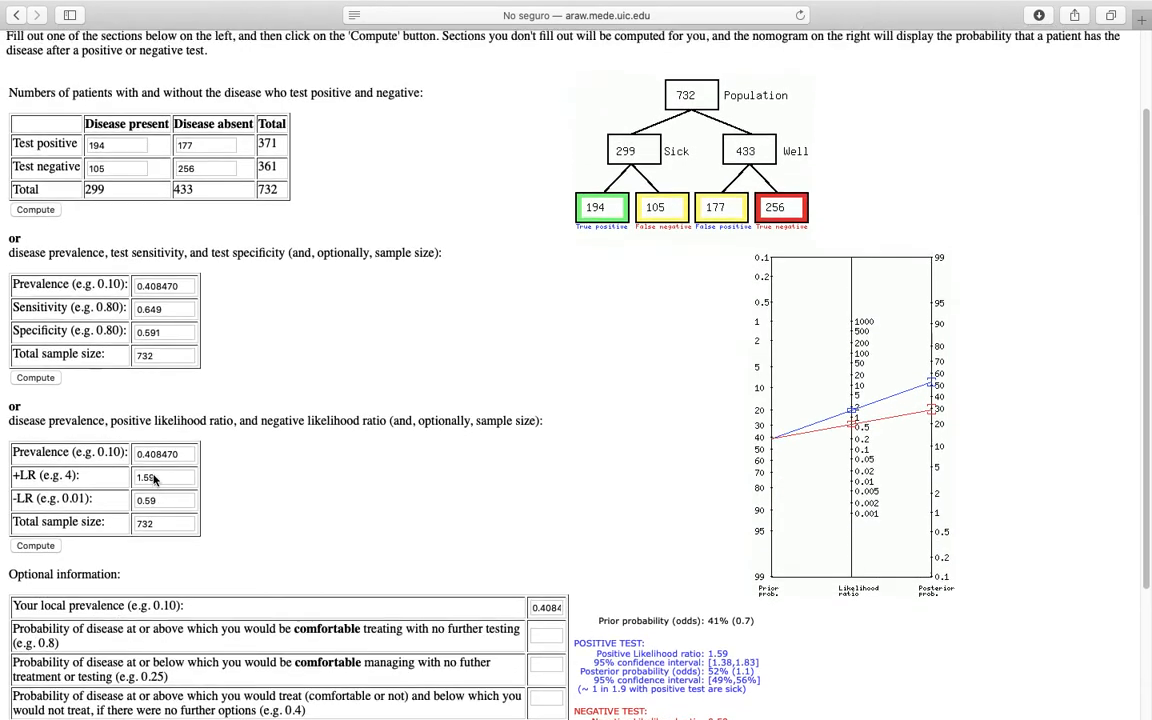
pyautogui.scroll(1, 153, 481)
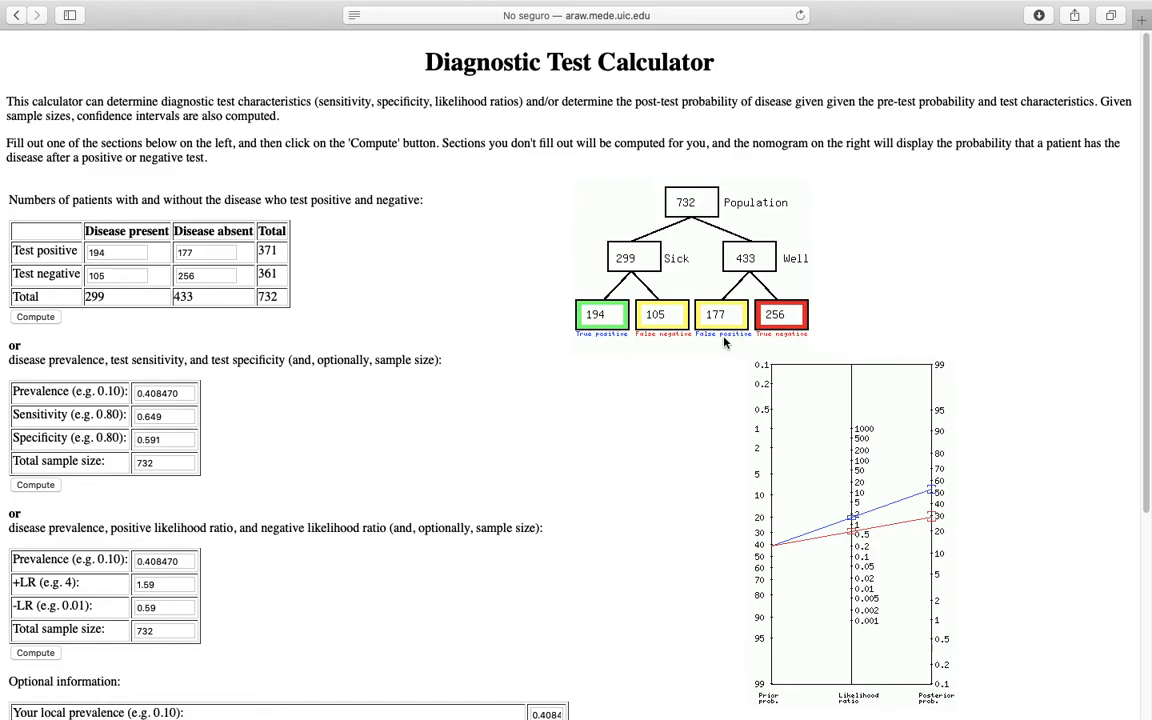
pyautogui.scroll(-2, 726, 342)
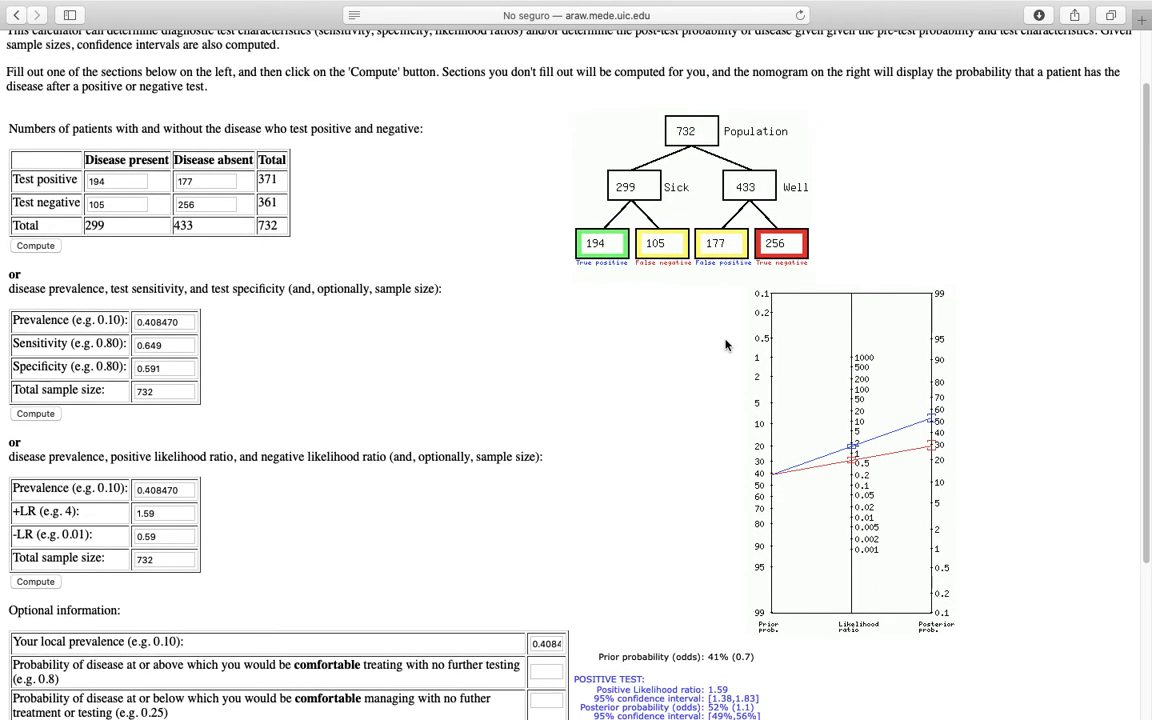
pyautogui.scroll(-5, 726, 345)
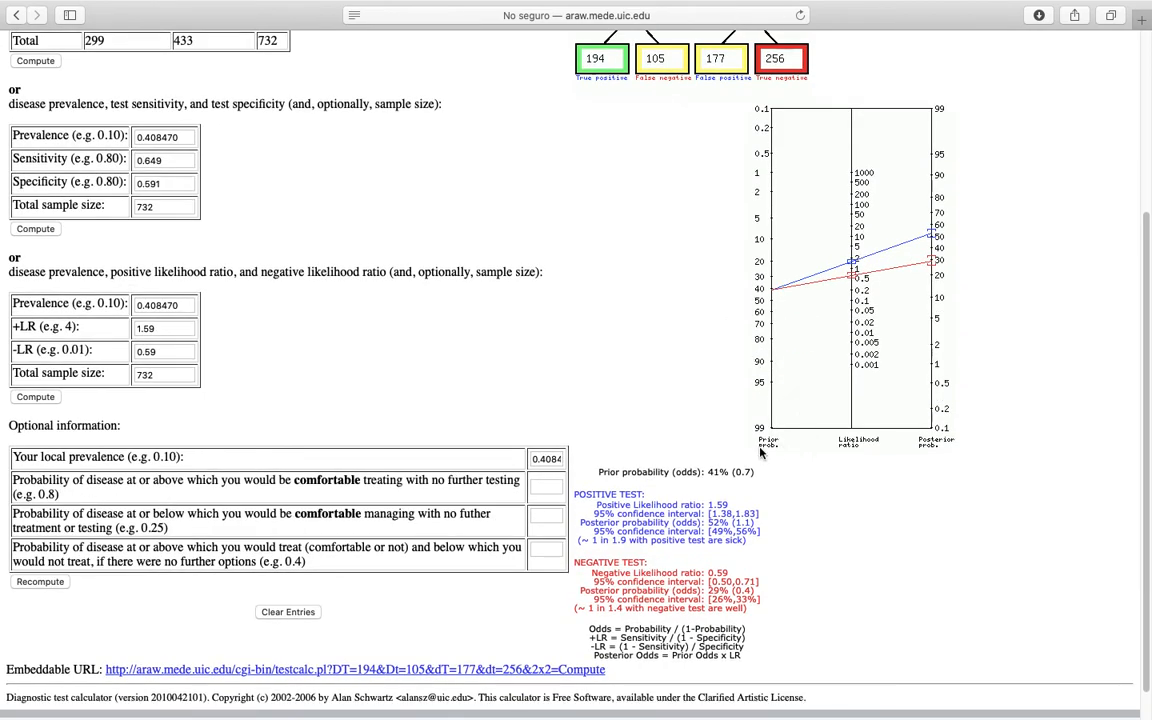
pyautogui.scroll(1, 760, 452)
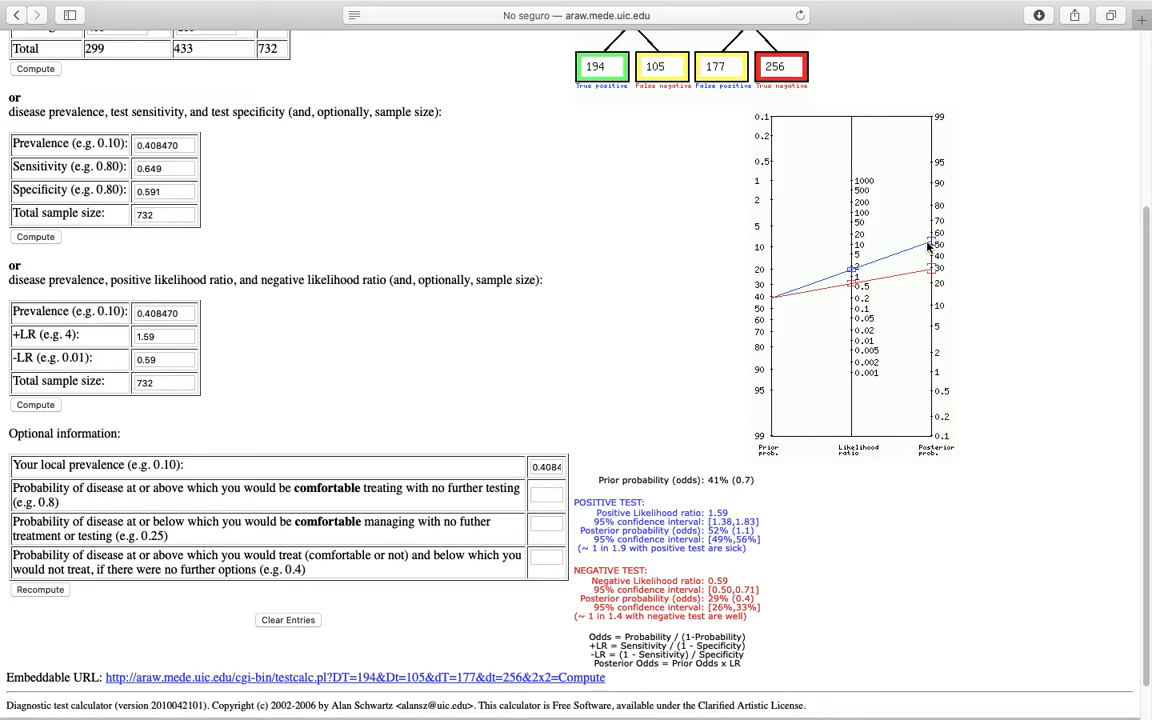
pyautogui.scroll(3, 932, 243)
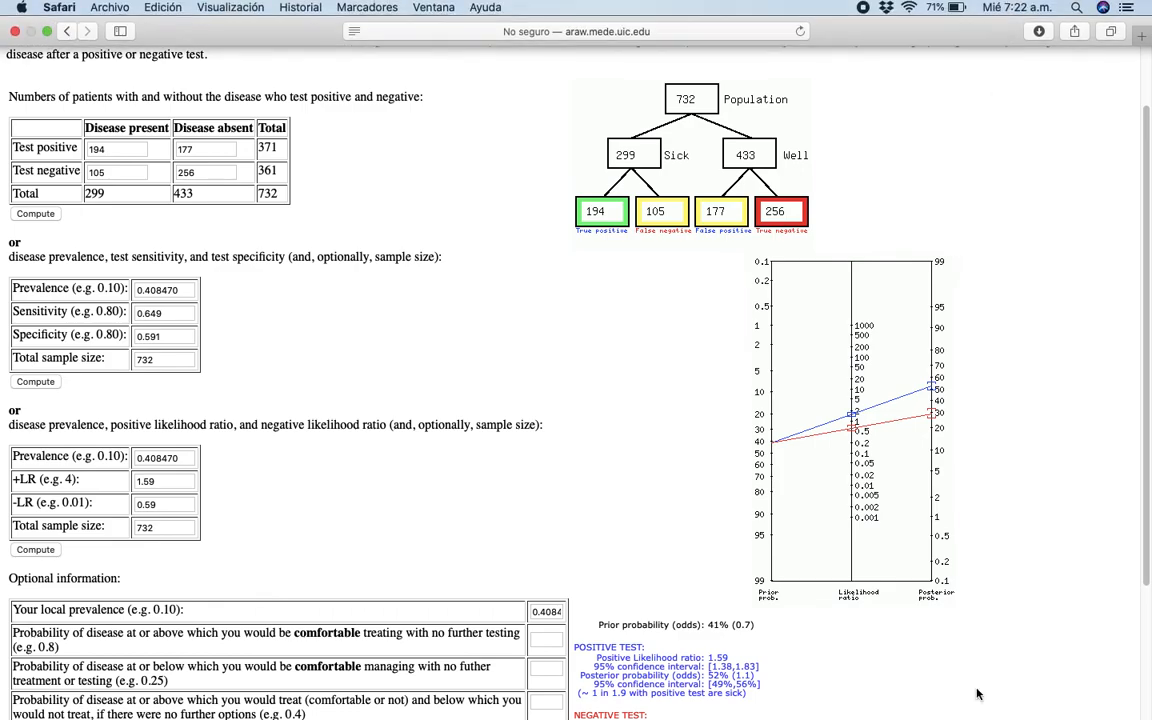
pyautogui.moveTo(897, 700)
pyautogui.moveTo(853, 12)
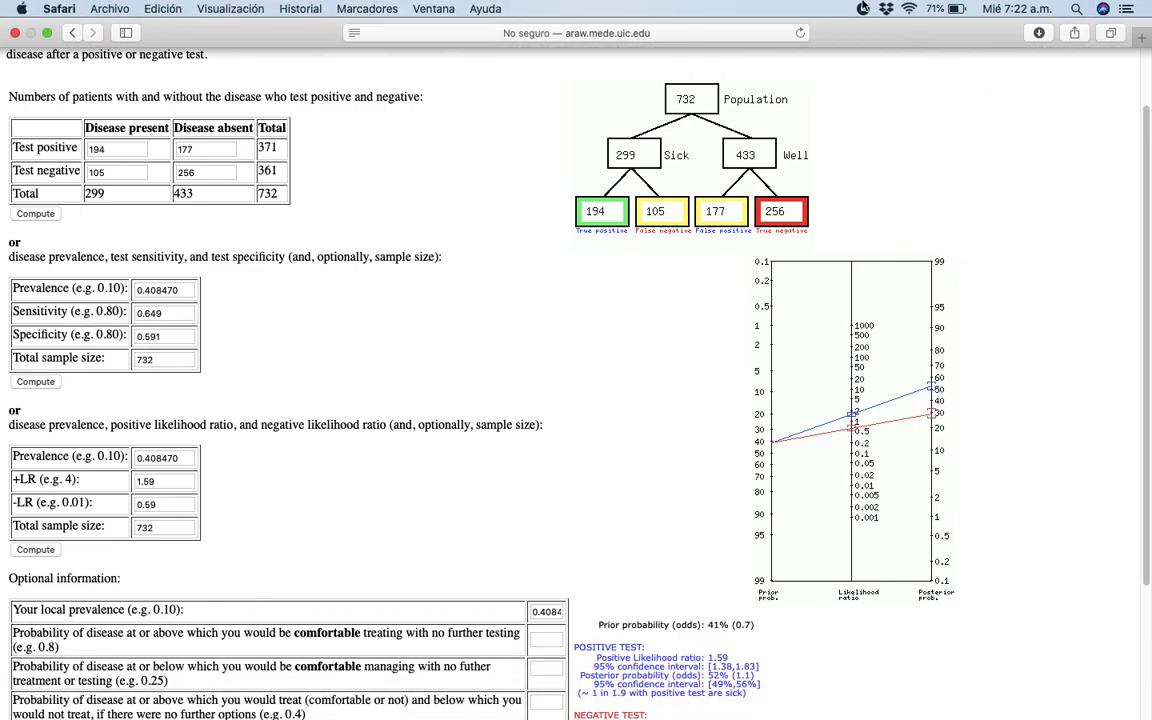